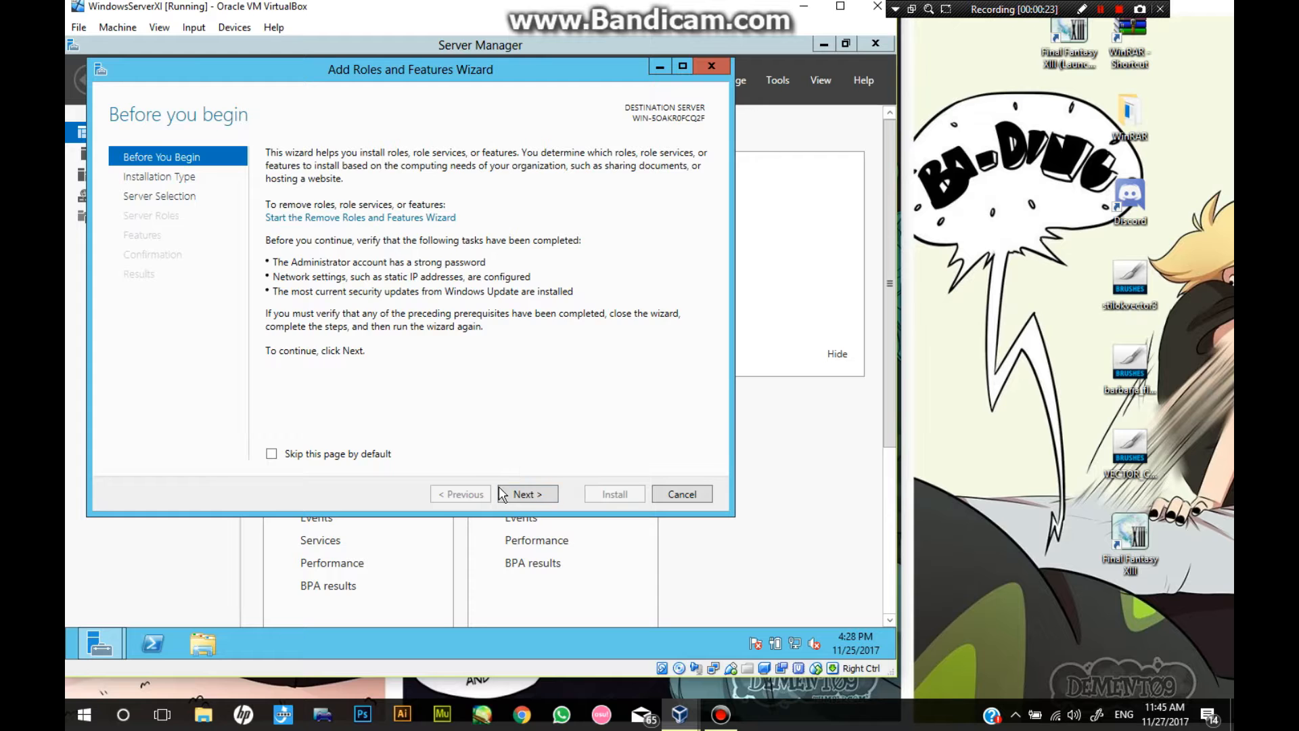
# Choose a role-based or feature-based installation targeting the listed server in the server pool
pyautogui.click(524, 496)
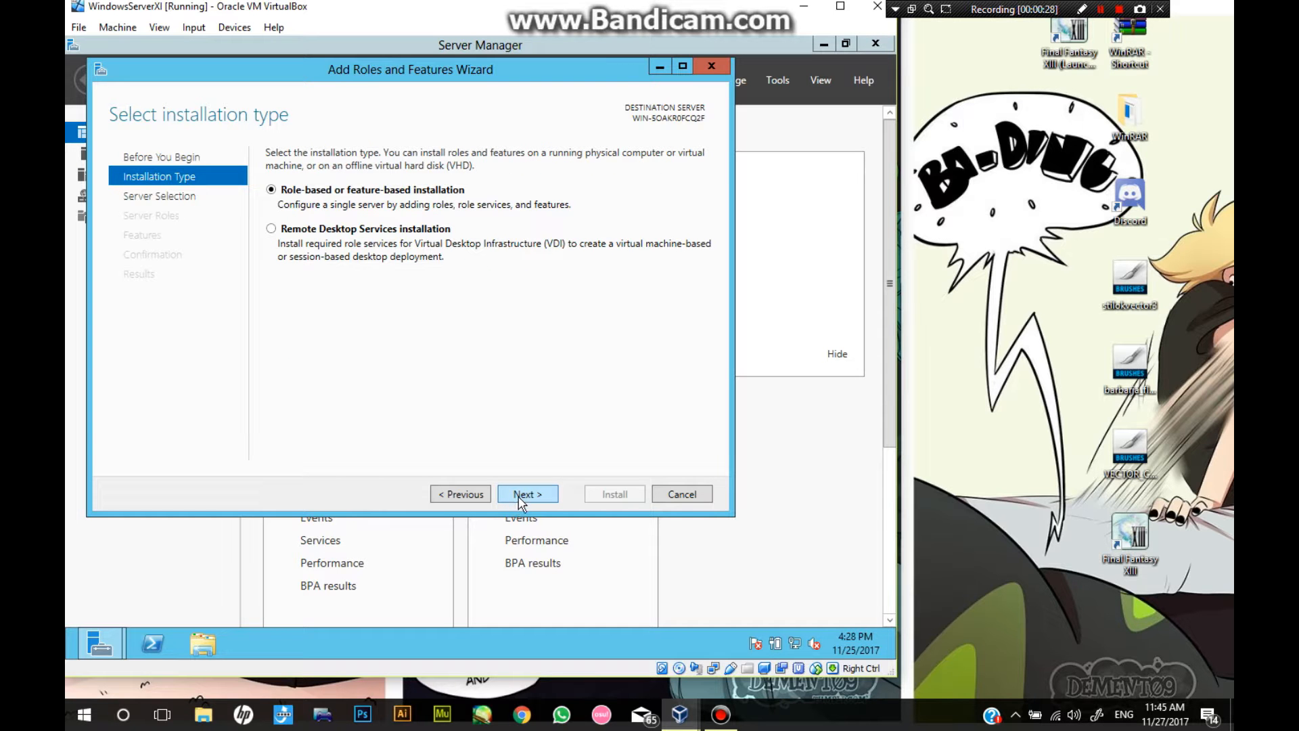
pyautogui.click(523, 498)
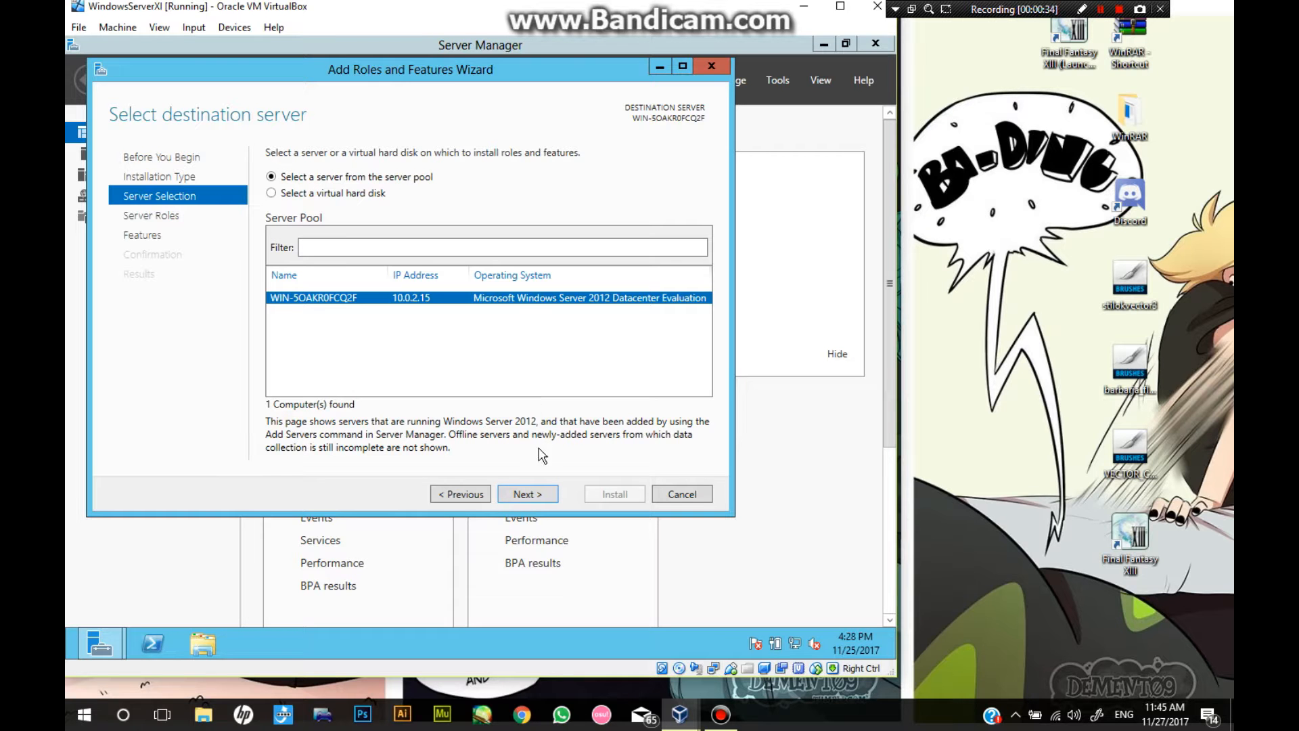
pyautogui.click(553, 491)
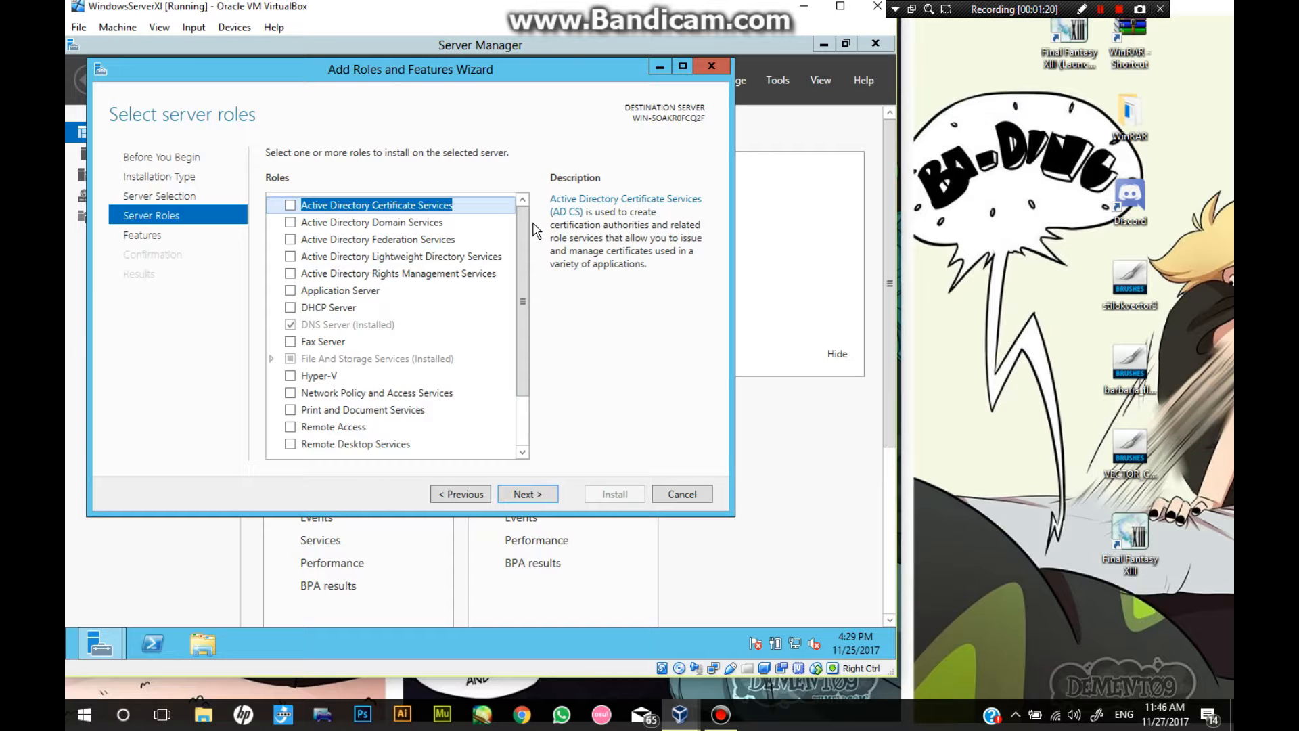
# Select the Active Directory Domain Services role with its required features and management tools, keeping the default feature selection
pyautogui.click(290, 223)
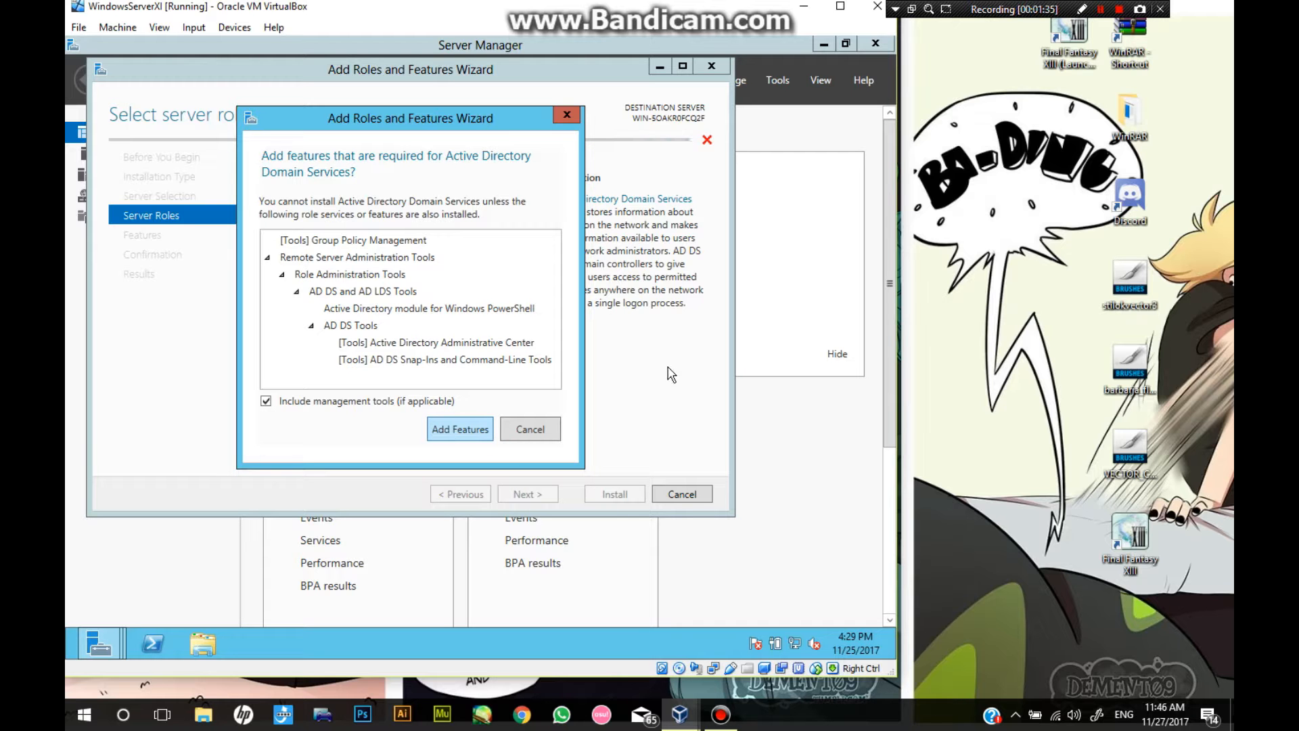
pyautogui.click(477, 427)
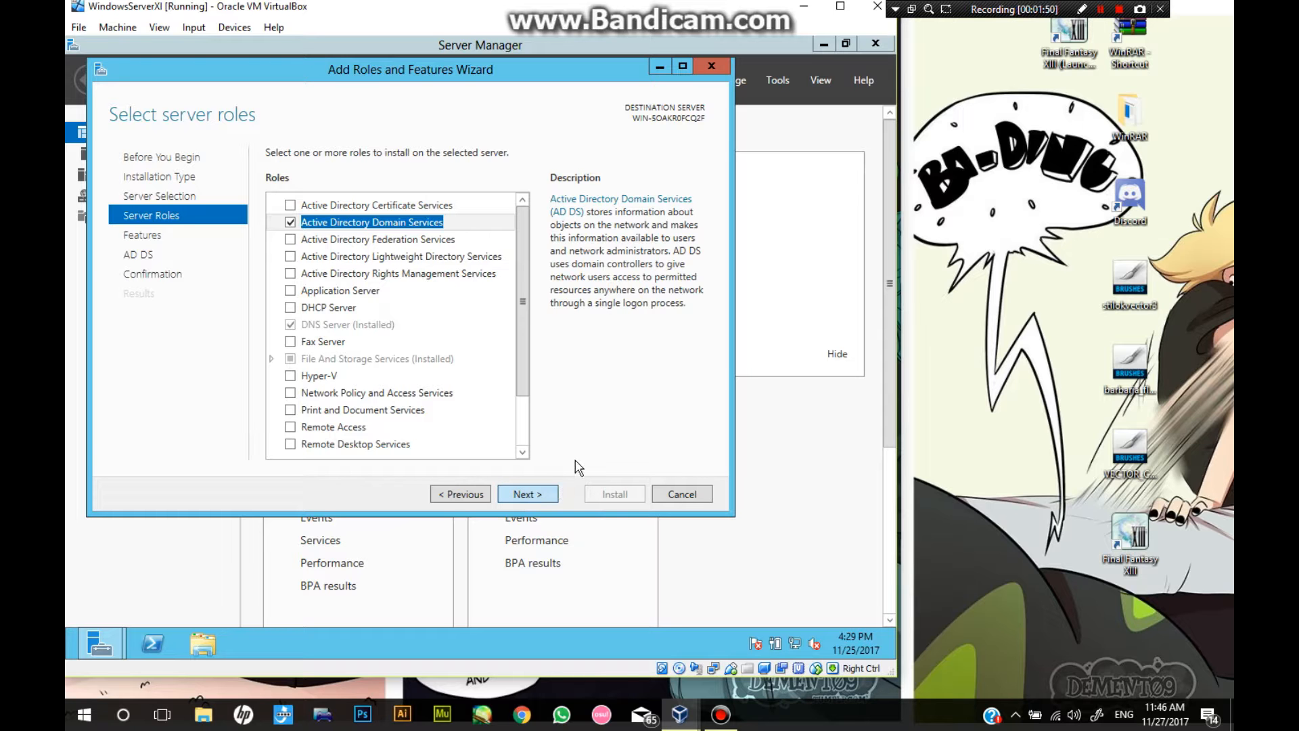
pyautogui.click(538, 497)
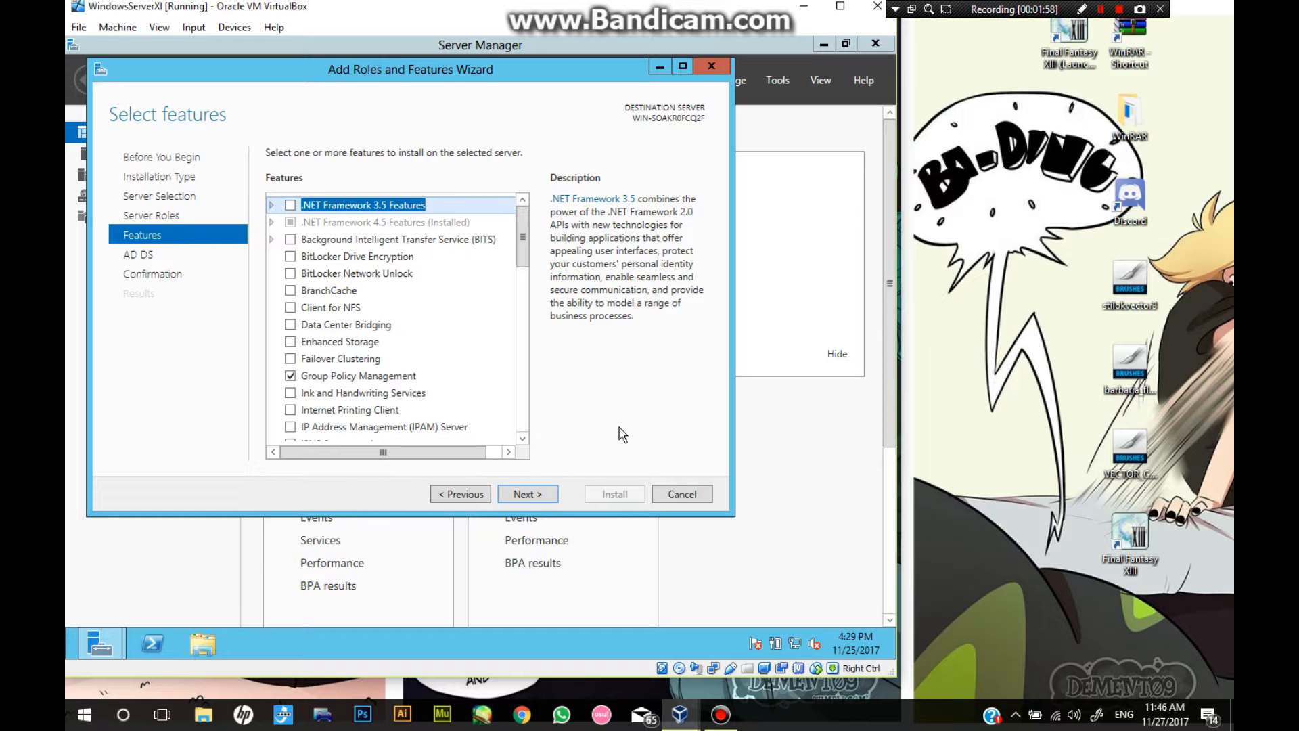
pyautogui.click(541, 496)
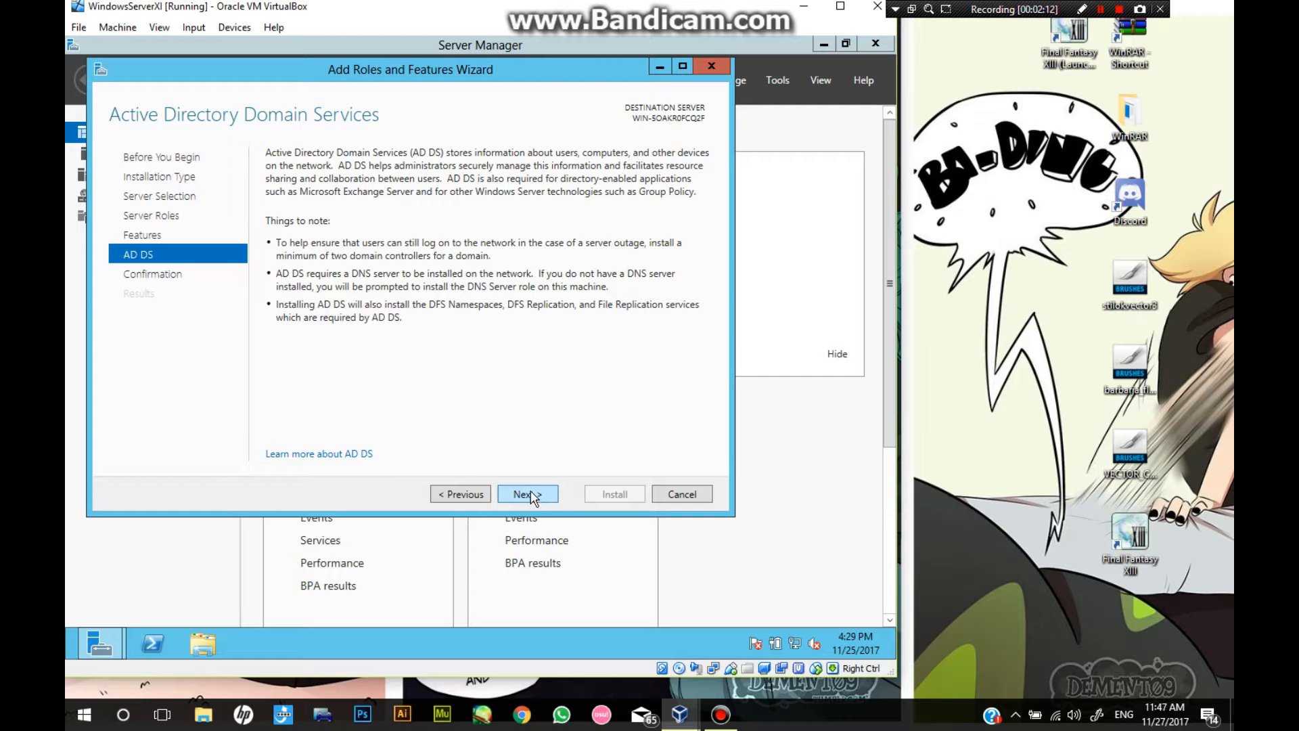
pyautogui.click(540, 501)
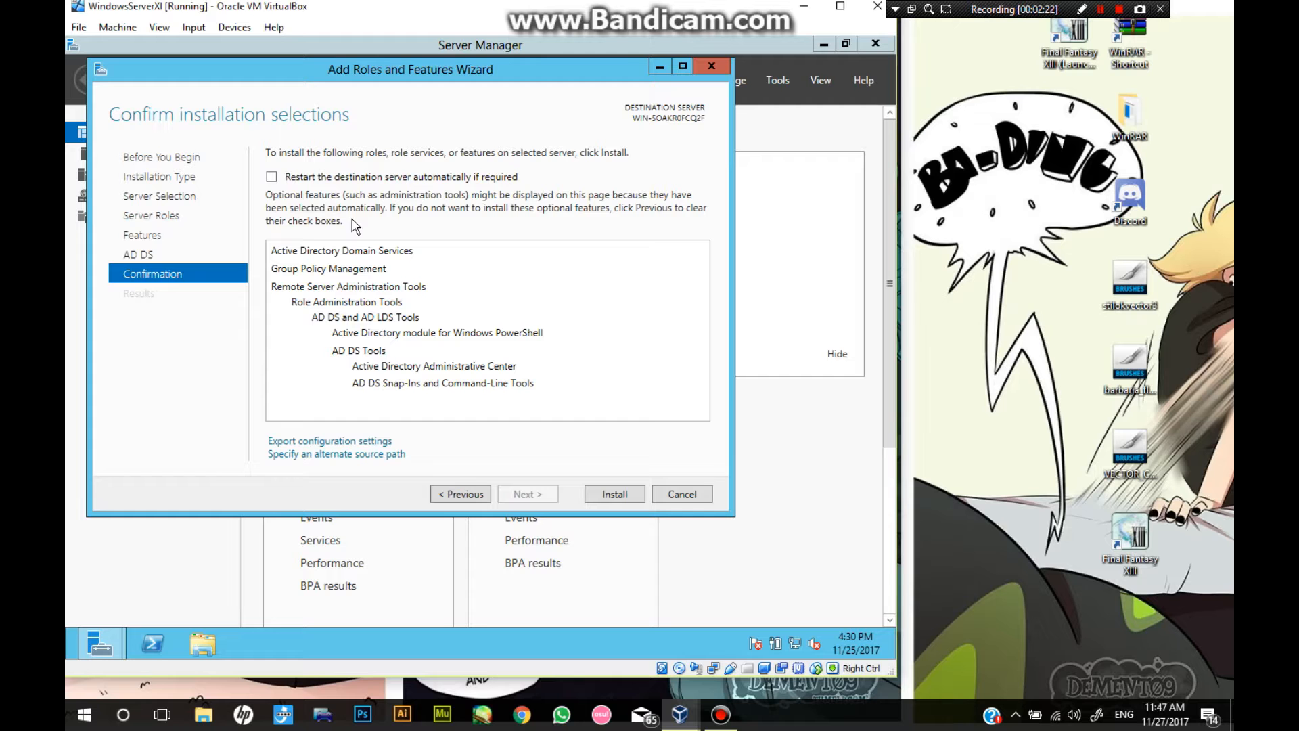
# Allow automatic restart of the destination server and start installing the selected role and features
pyautogui.click(271, 176)
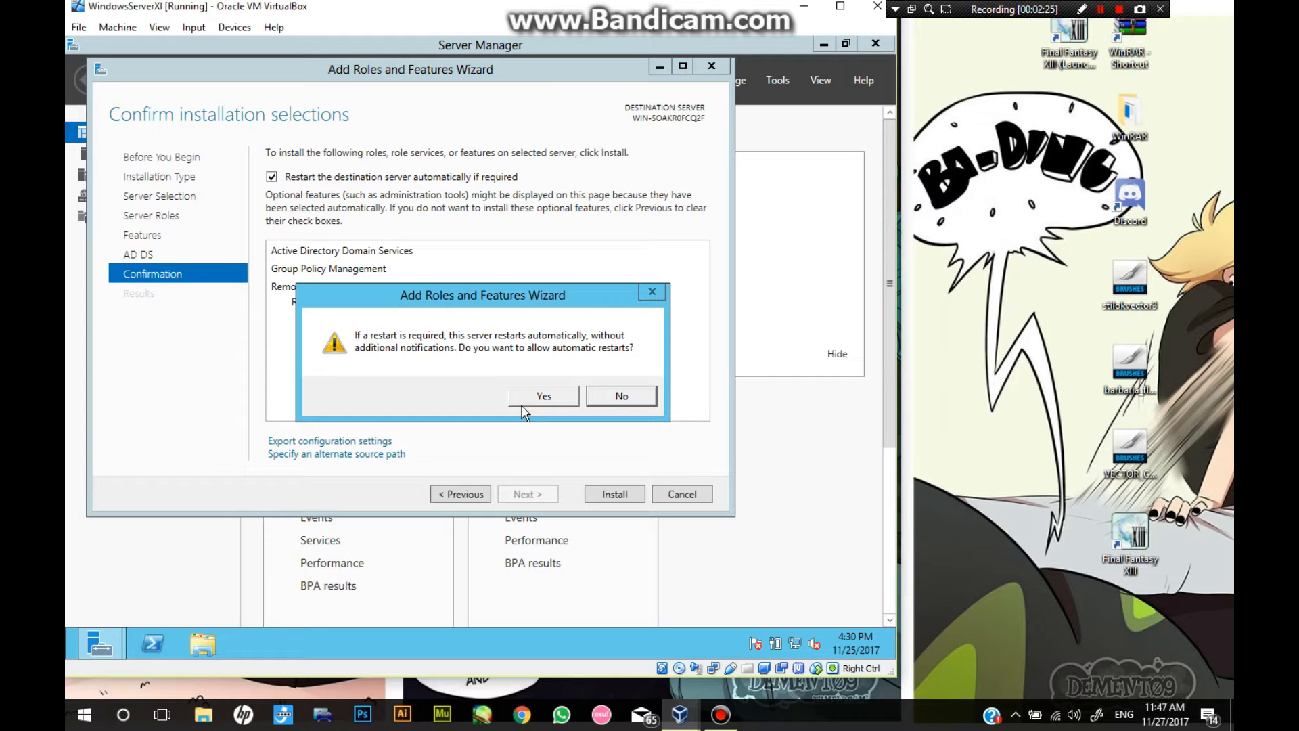
pyautogui.click(560, 399)
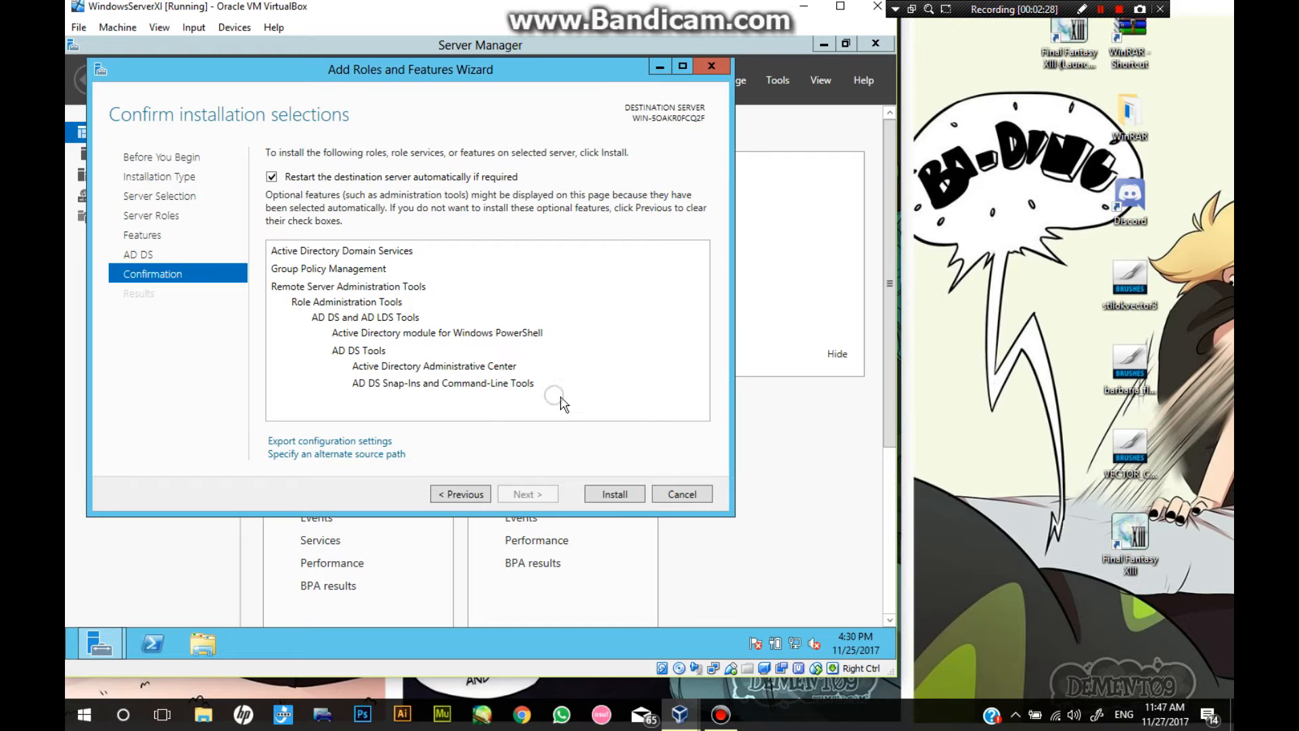
pyautogui.click(631, 500)
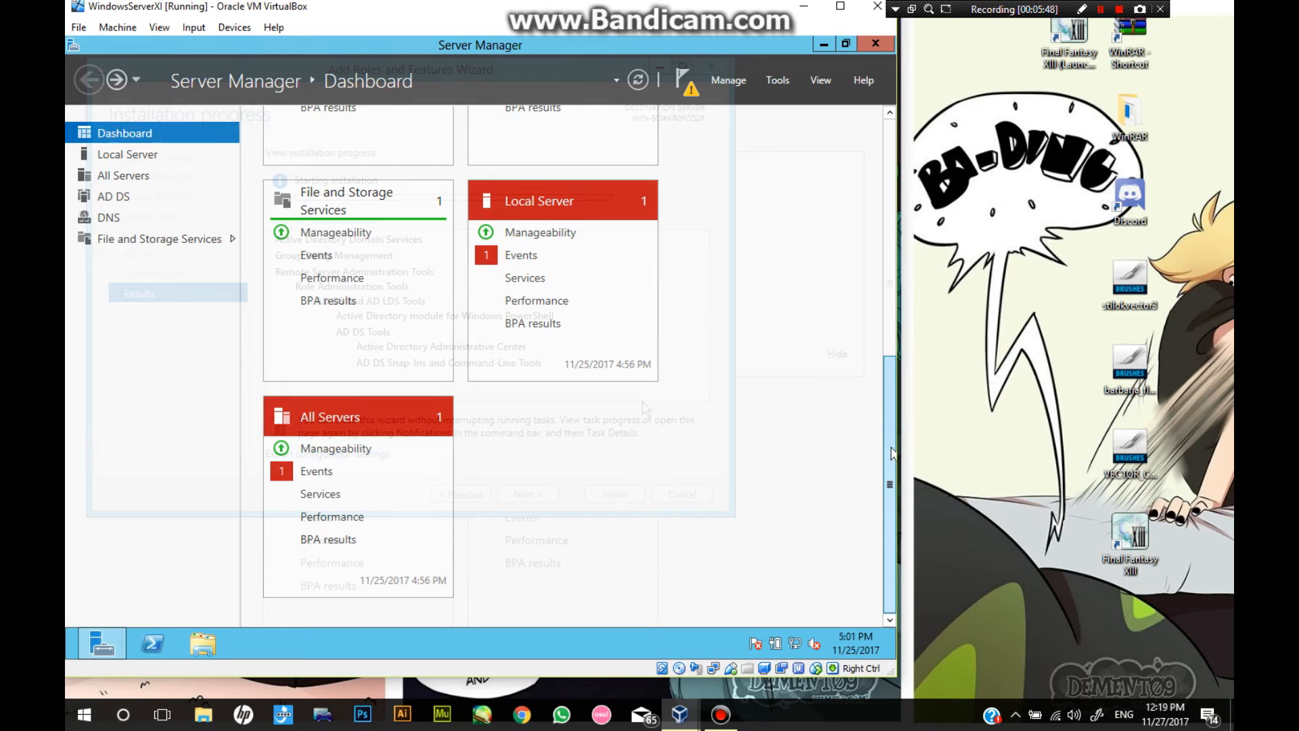
# Examine the AD DS manageability details from the dashboard and go to the AD DS server page
pyautogui.scroll(3, 891, 446)
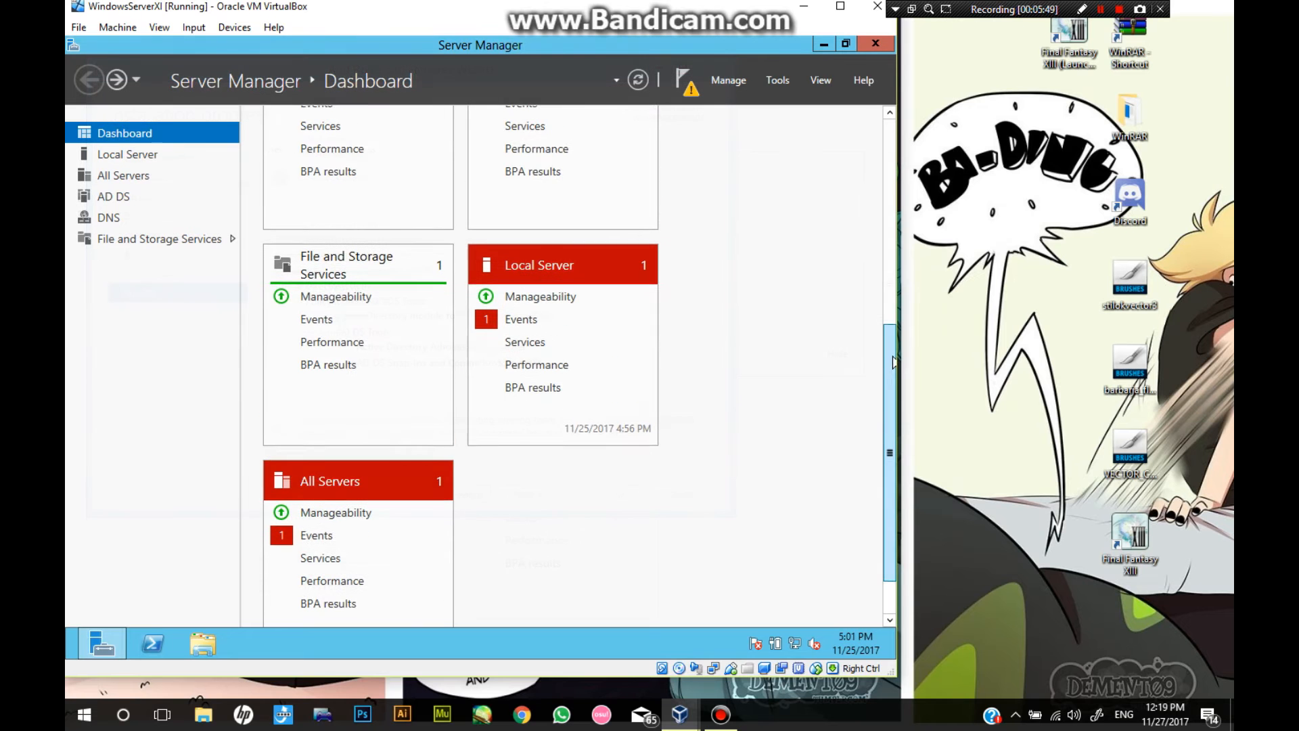
pyautogui.scroll(3, 892, 348)
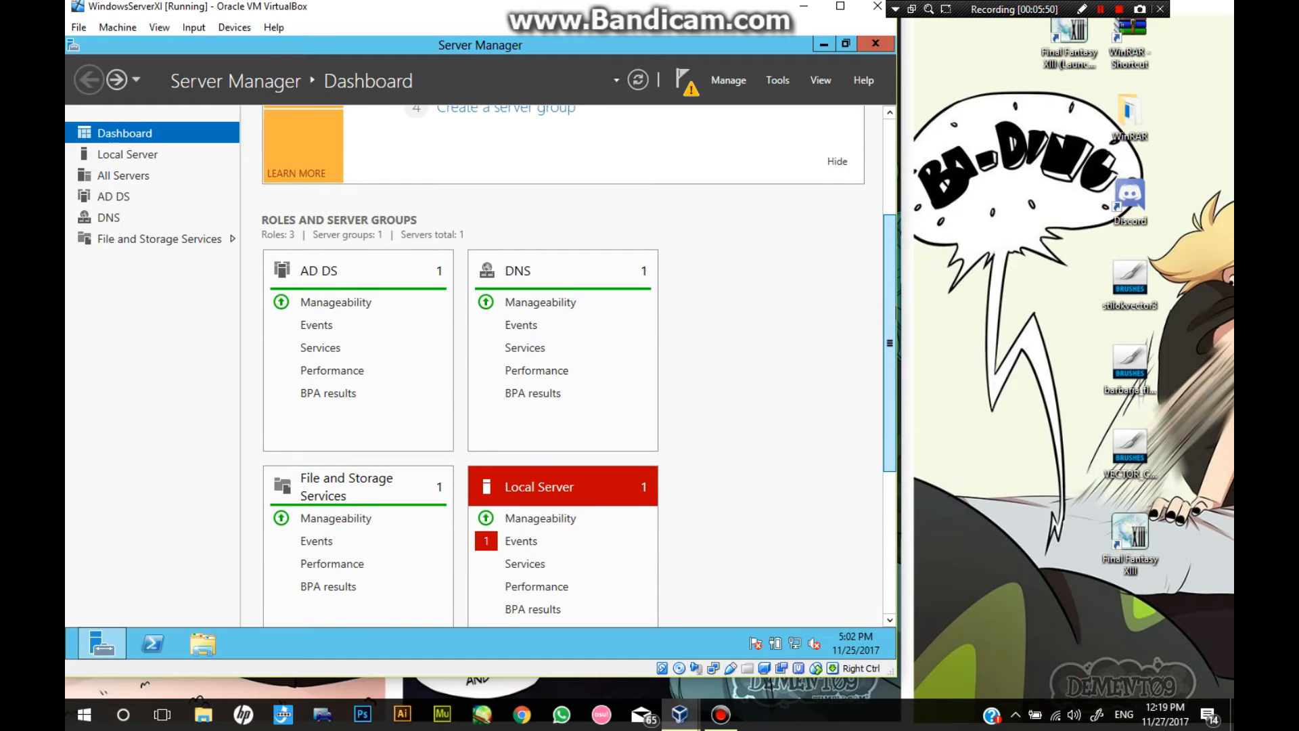
pyautogui.moveTo(892, 307); pyautogui.dragTo(892, 311)
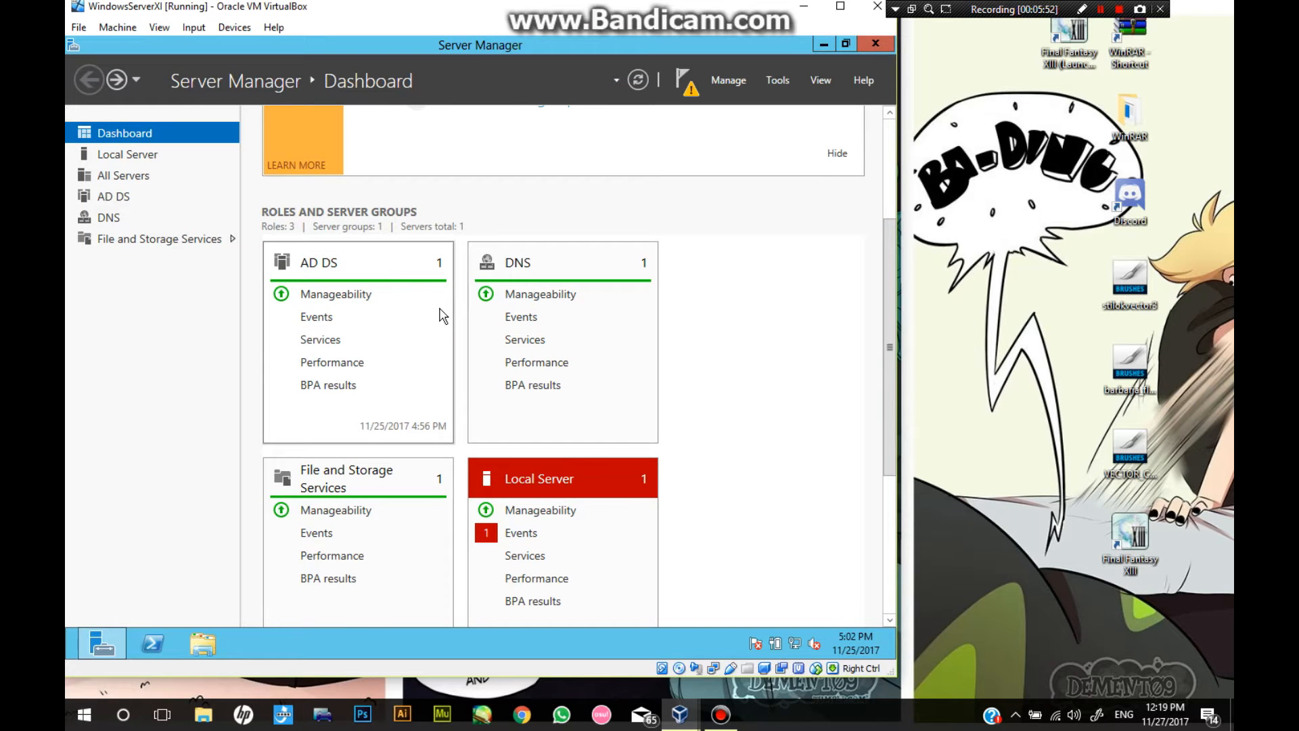
pyautogui.click(352, 310)
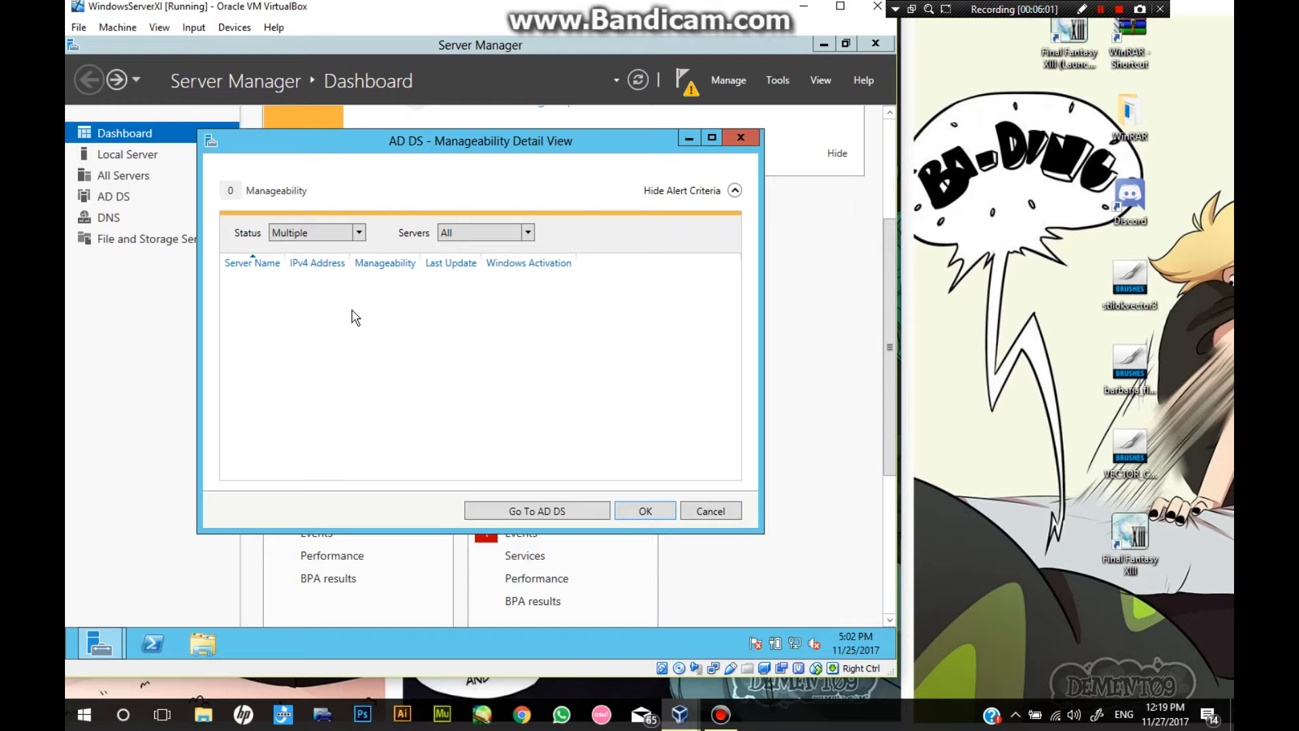
pyautogui.click(547, 516)
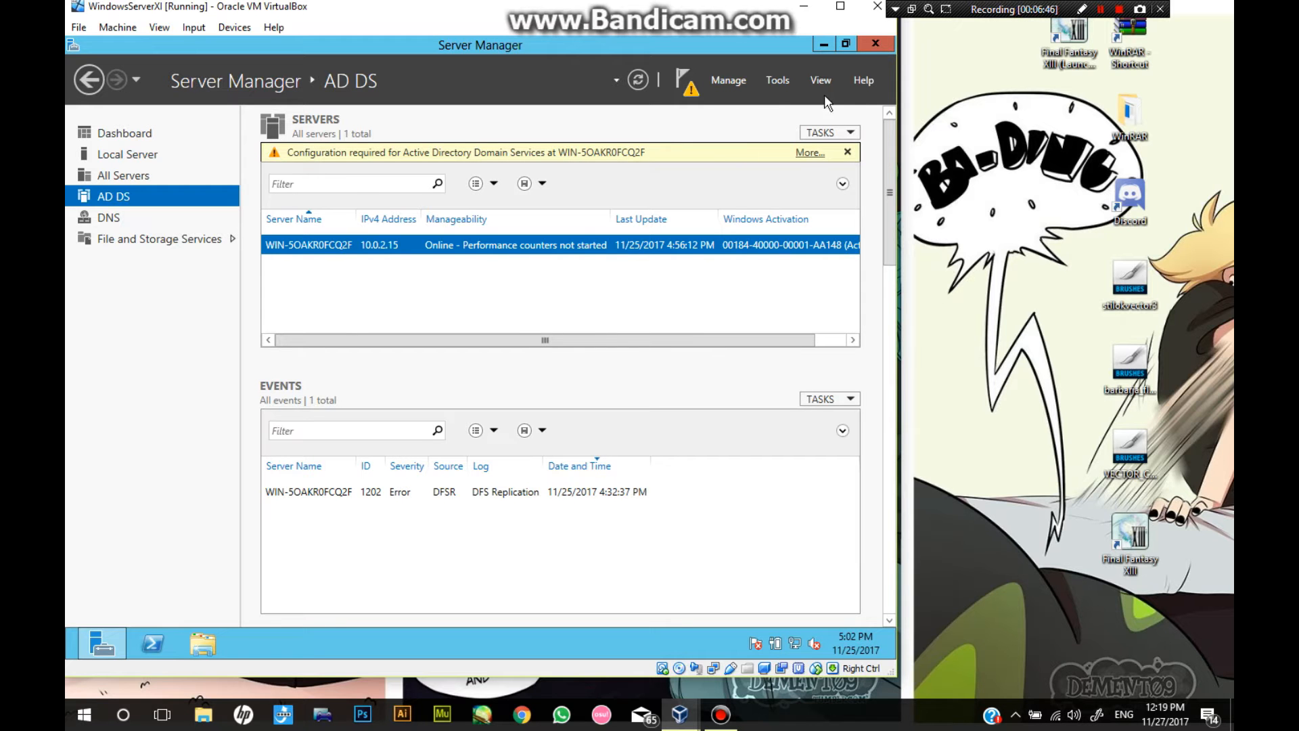
# Start promoting this server to a domain controller from the post-deployment configuration notification
pyautogui.click(790, 76)
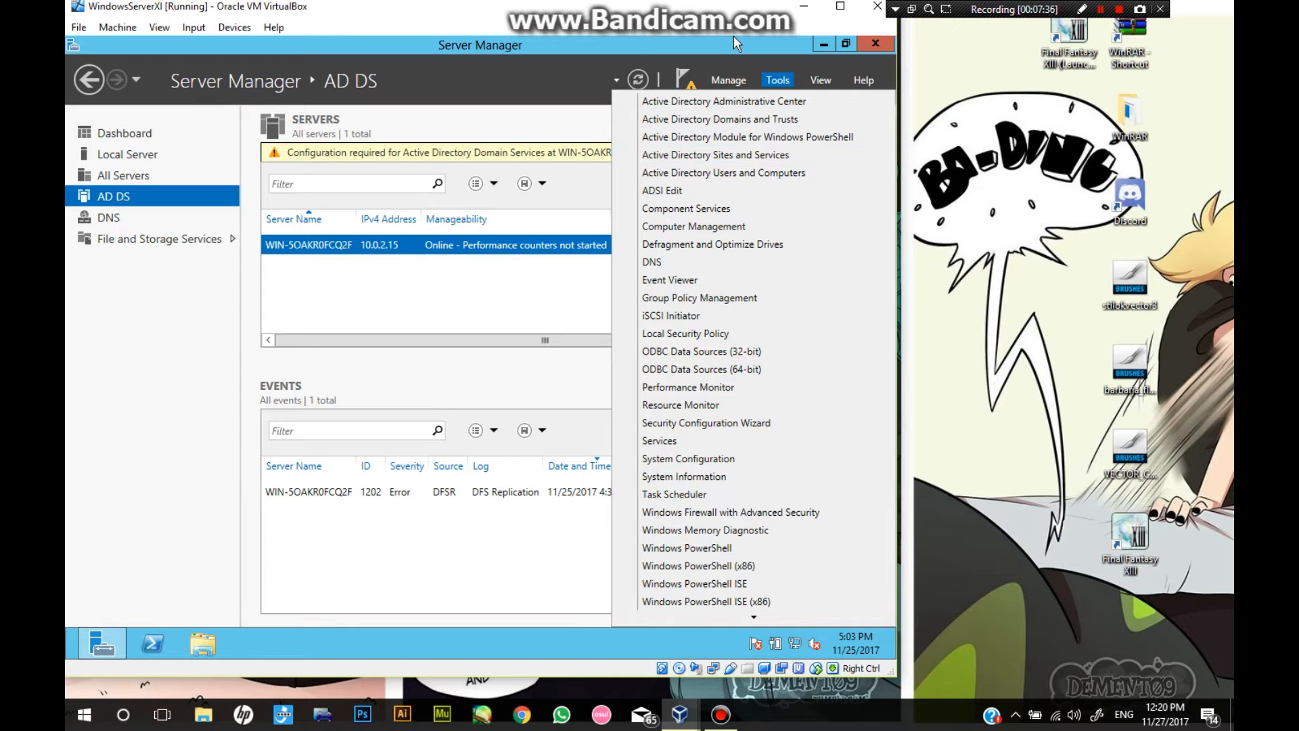
pyautogui.click(688, 81)
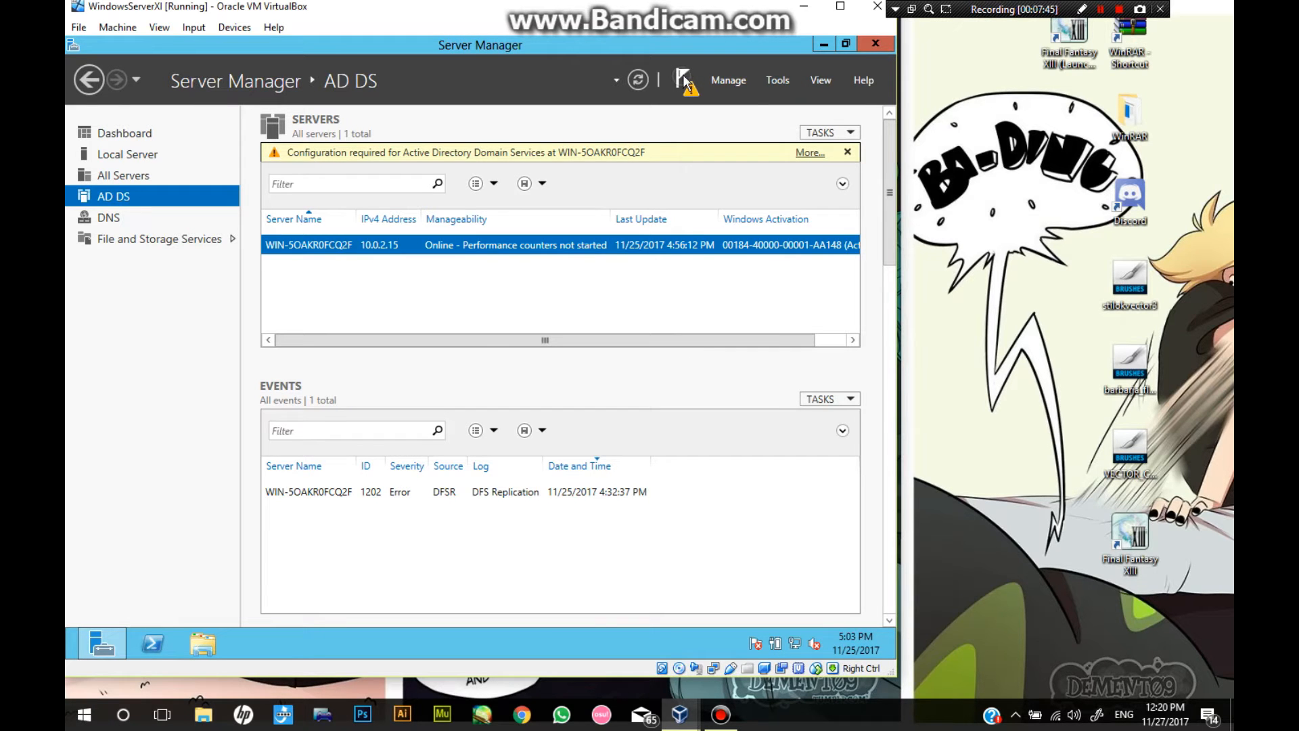
pyautogui.click(686, 84)
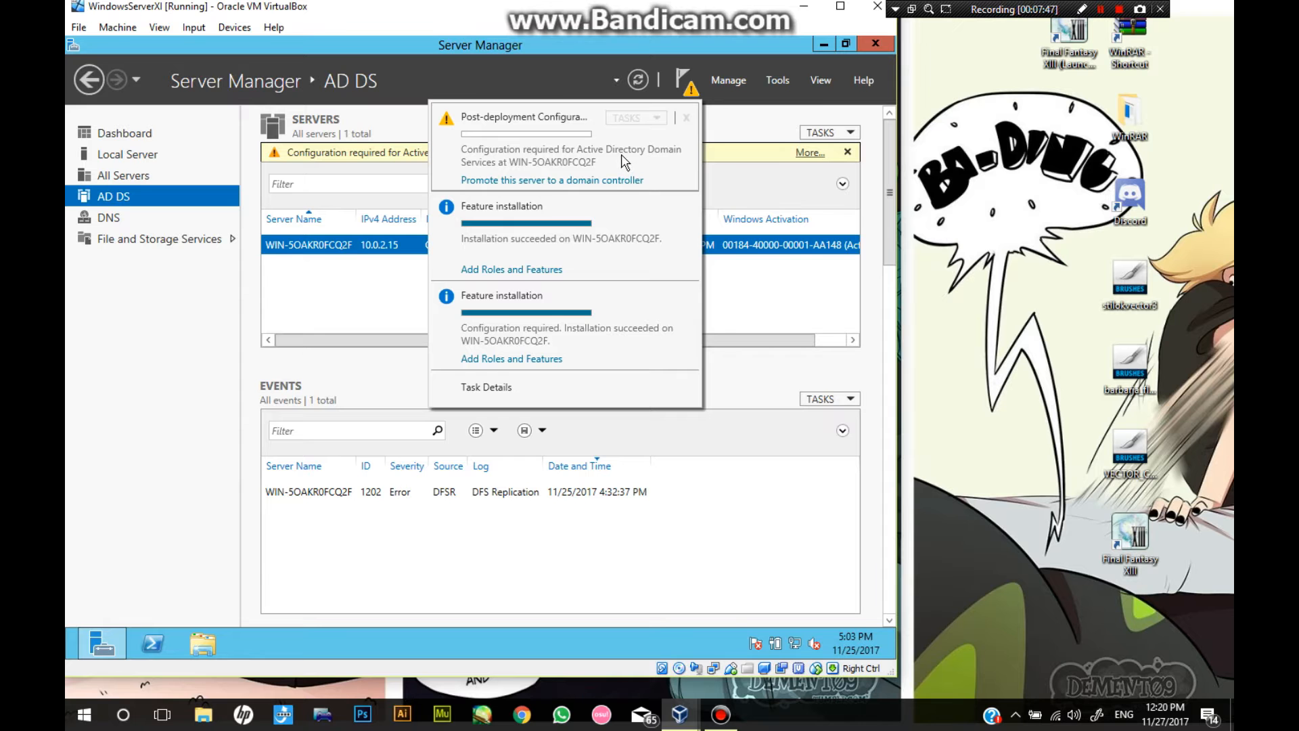
pyautogui.click(610, 177)
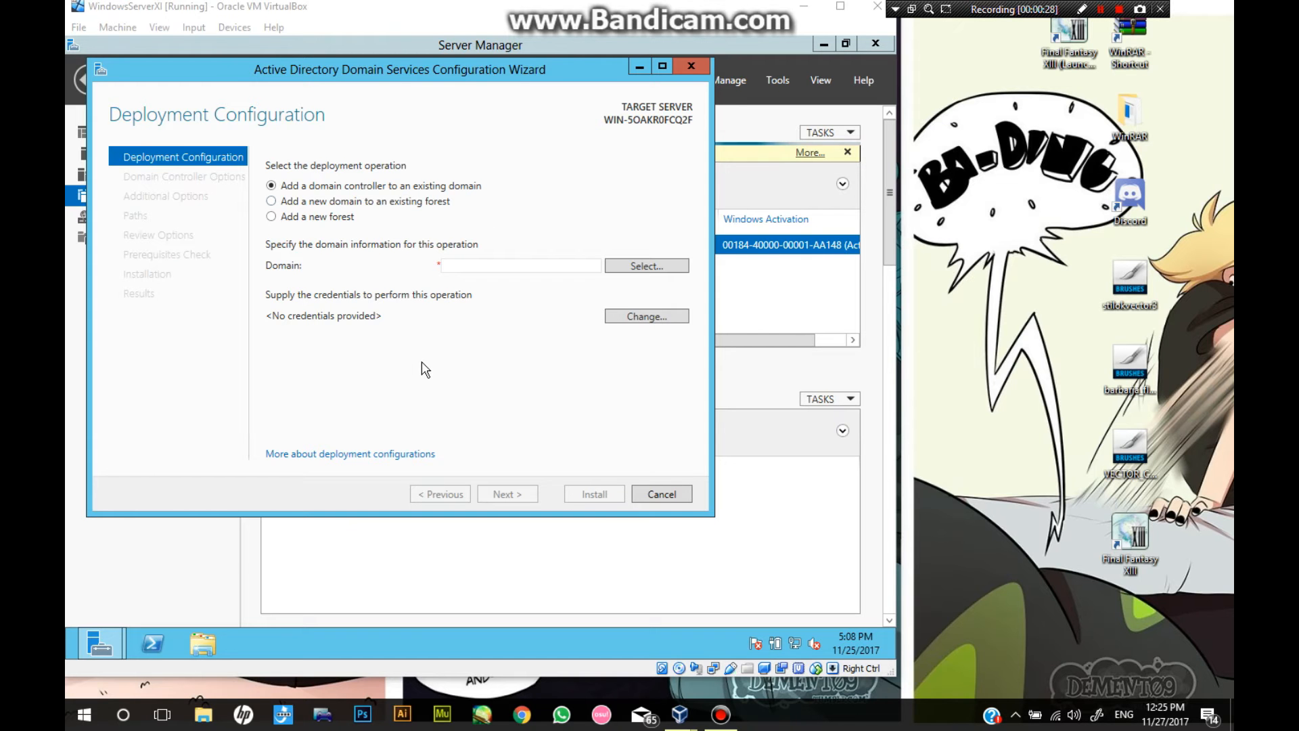
# Set the deployment operation to add a new forest with the root domain name xeri.com
pyautogui.click(271, 217)
pyautogui.click(271, 216)
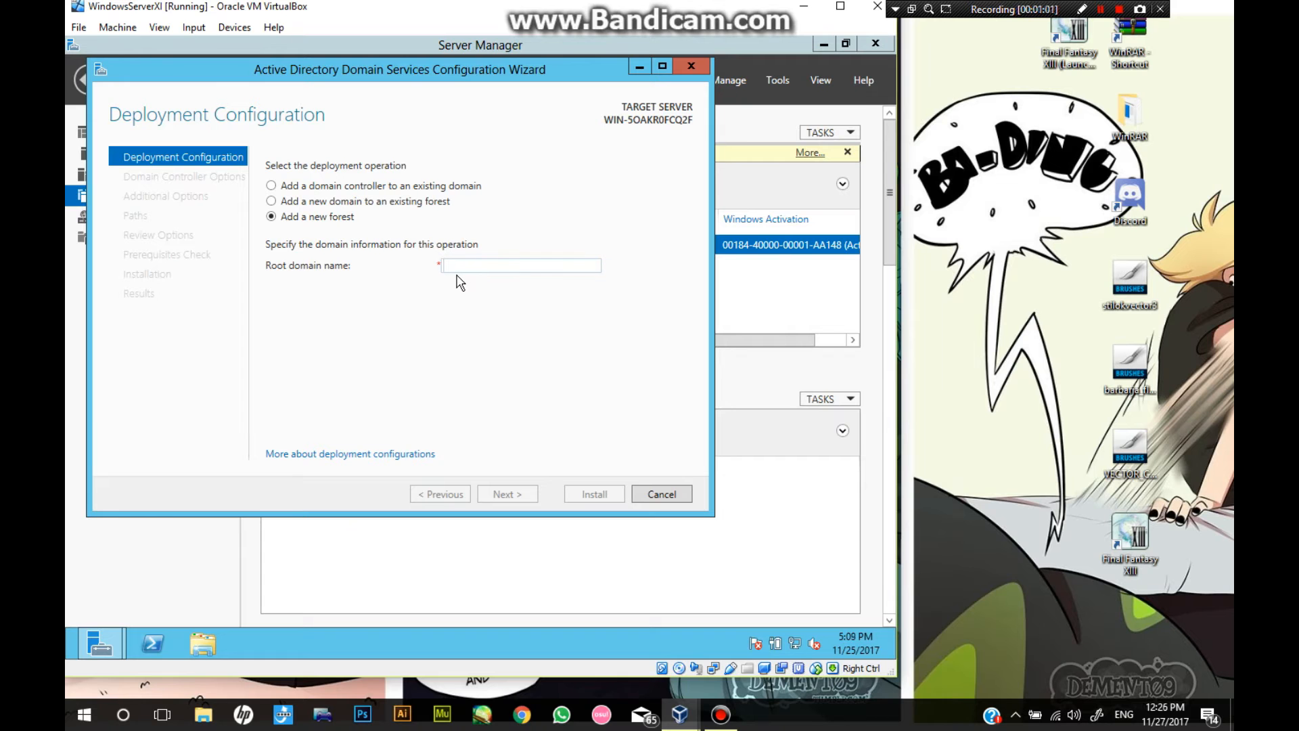
pyautogui.write('xeri.com')
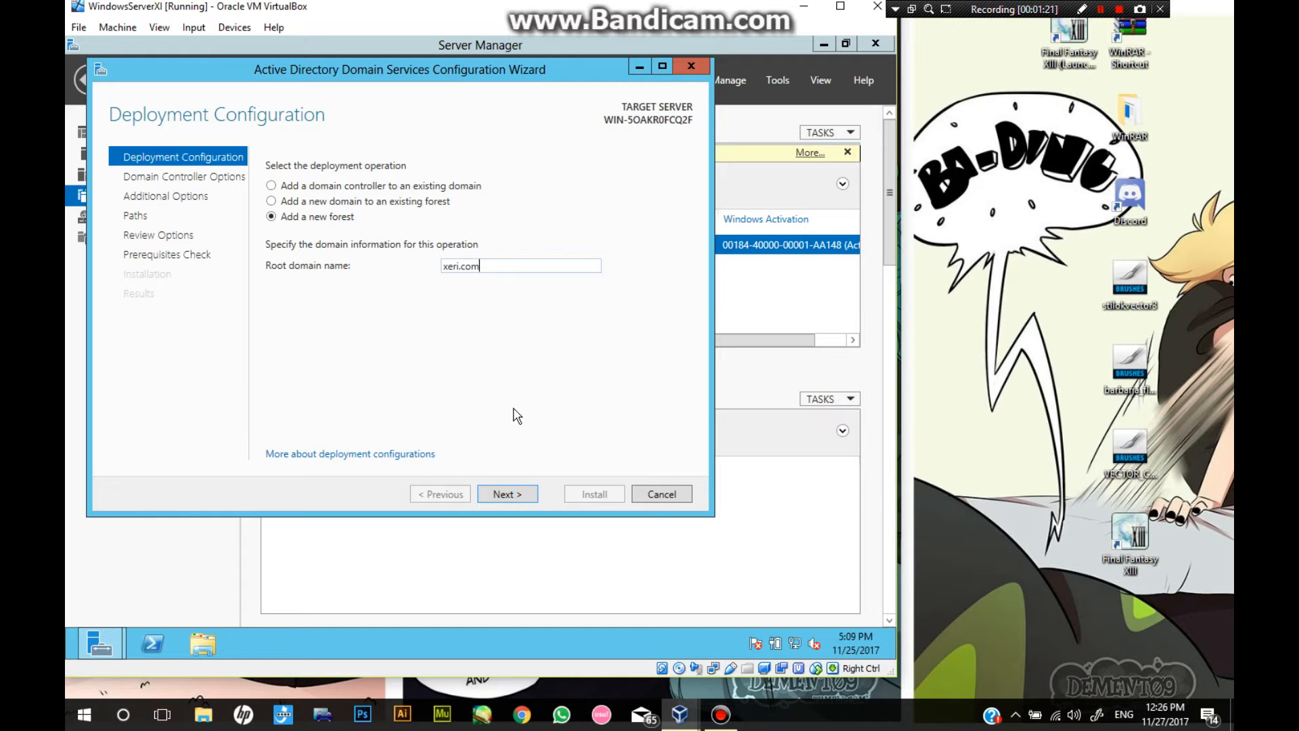
pyautogui.click(506, 491)
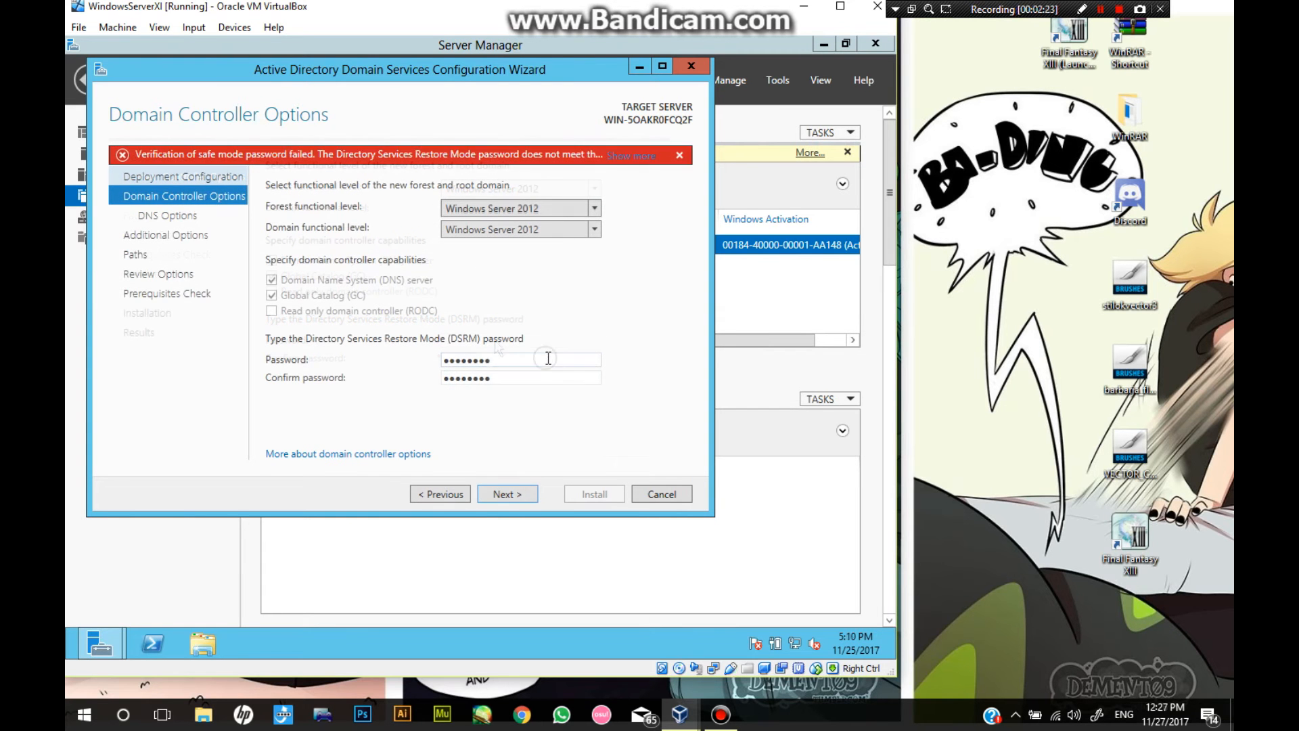
# Replace the Directory Services Restore Mode password with a new one and enter it again as confirmation
pyautogui.press('BackSpace')
pyautogui.press('BackSpace')
pyautogui.press('BackSpace')
pyautogui.press('BackSpace')
pyautogui.press('BackSpace')
pyautogui.press('BackSpace')
pyautogui.press('BackSpace')
pyautogui.press('BackSpace')
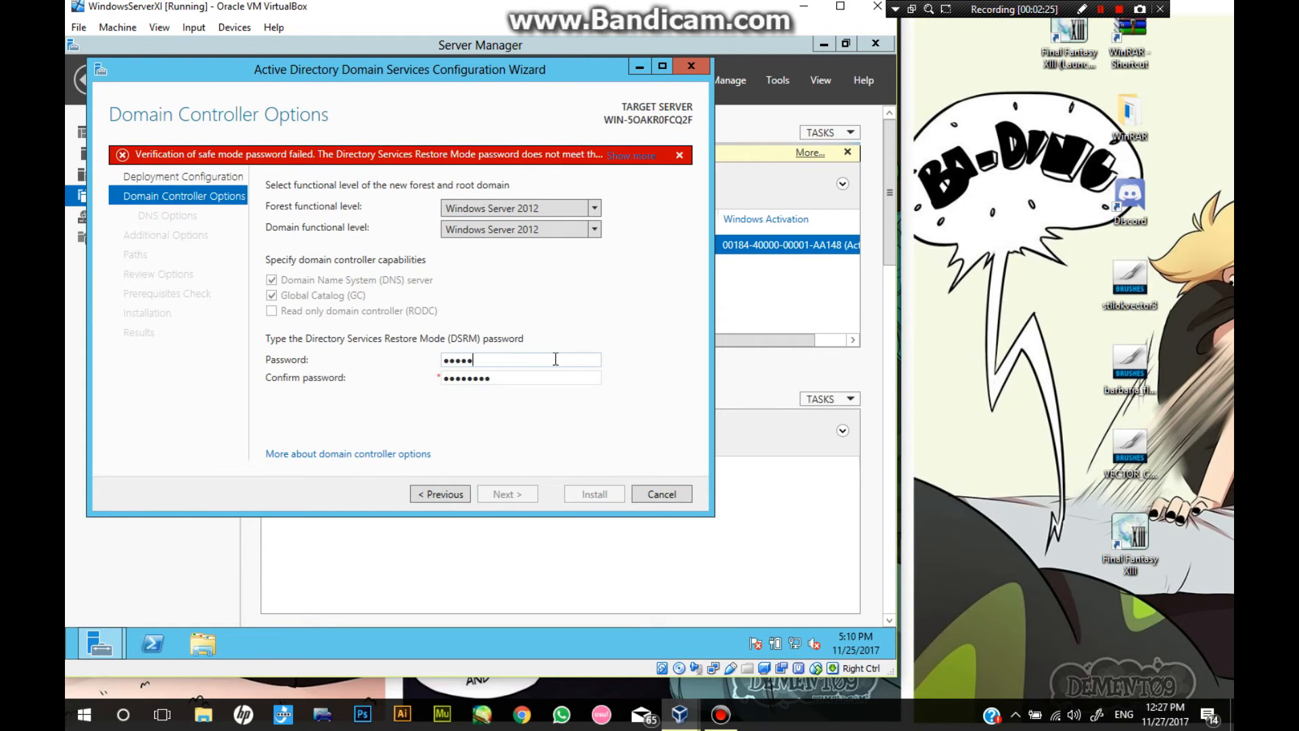
pyautogui.write('**************')
pyautogui.press('Tab')
pyautogui.hotkey('ctrl', 'a')
pyautogui.write('*****')
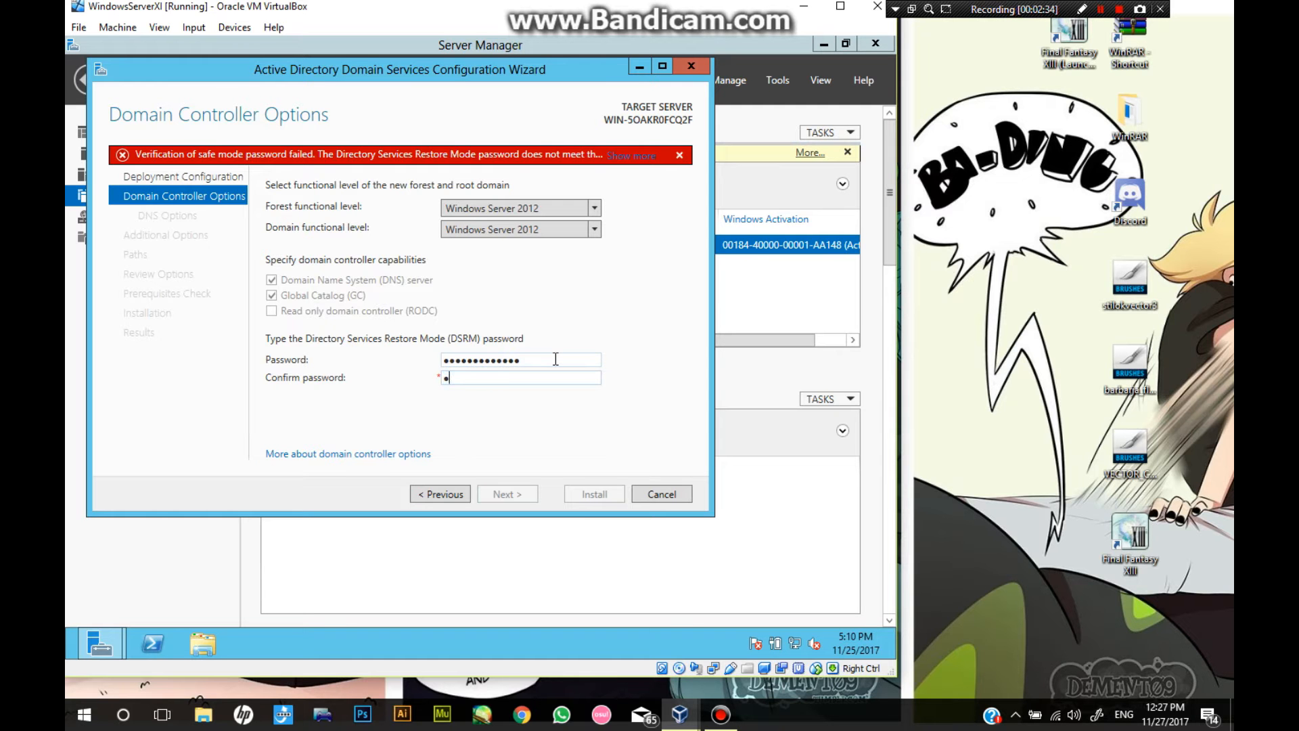
pyautogui.write('********')
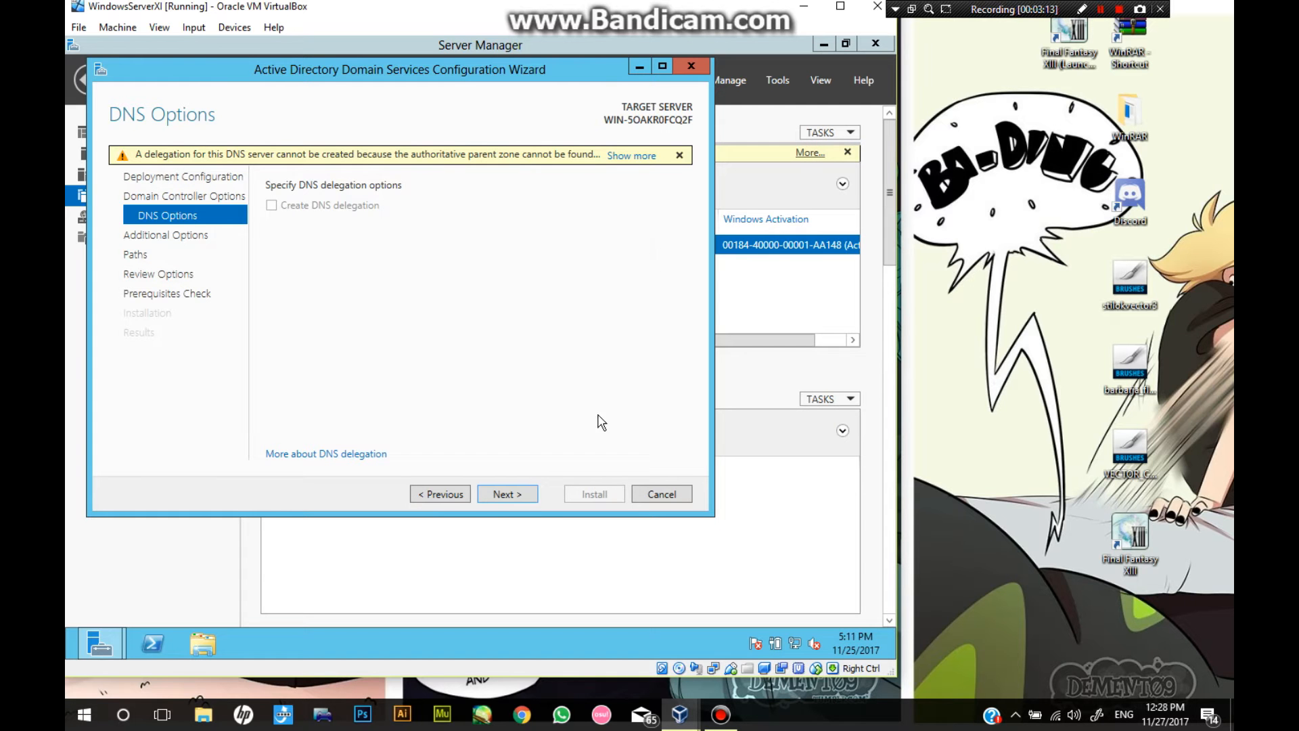
# Accept the default DNS options, the NetBIOS domain name XERI and the default database, log and SYSVOL folders
pyautogui.click(506, 494)
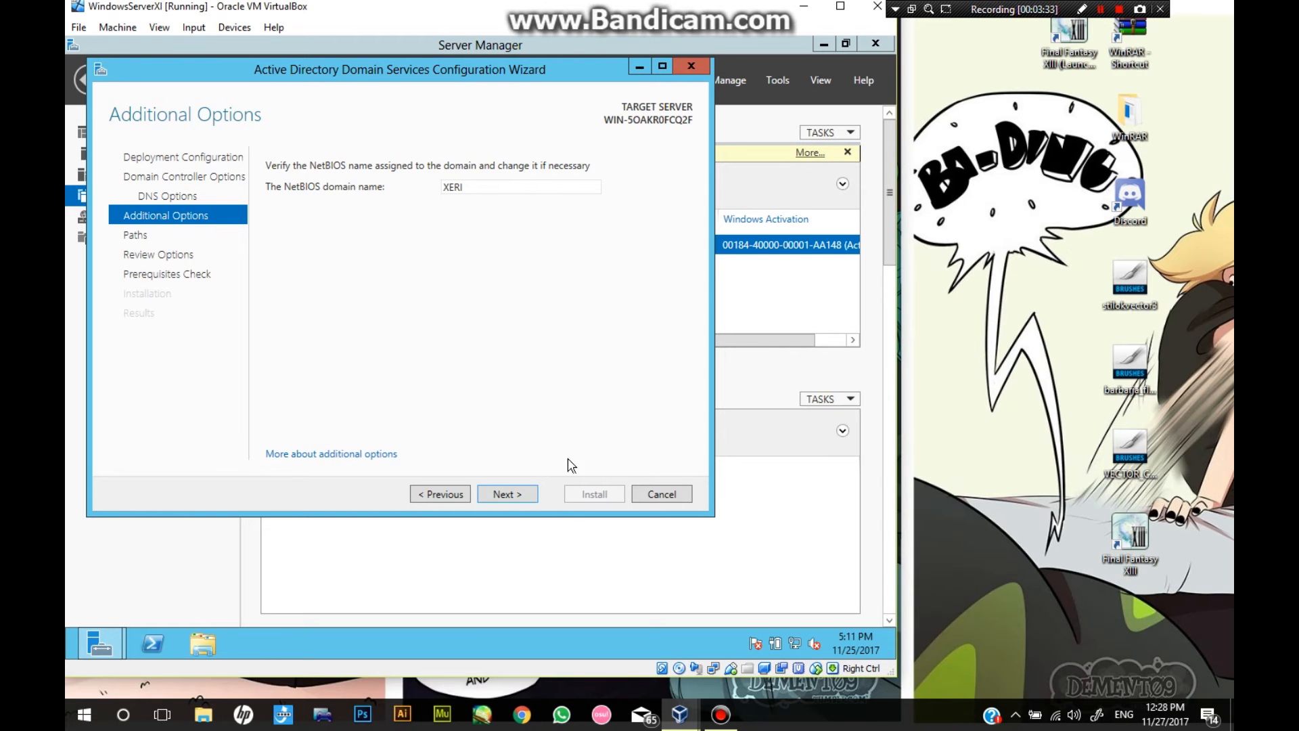
pyautogui.click(511, 488)
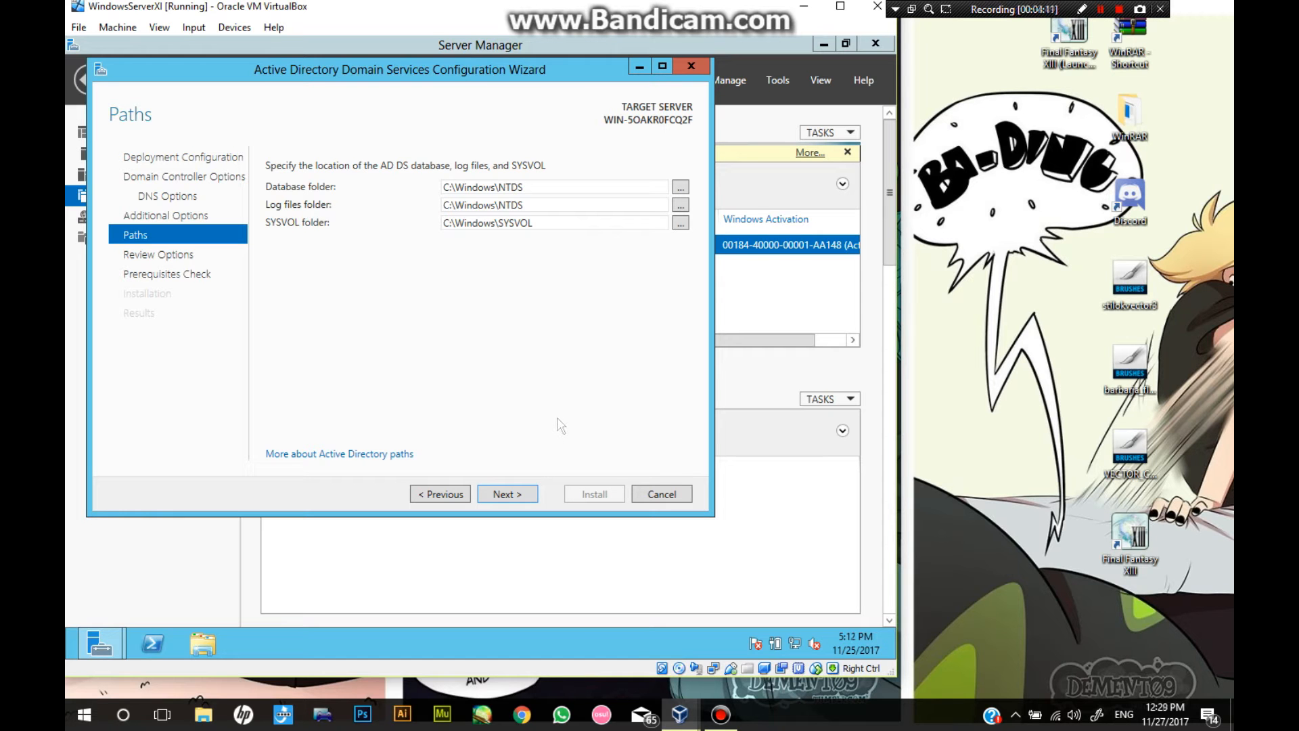
pyautogui.click(521, 495)
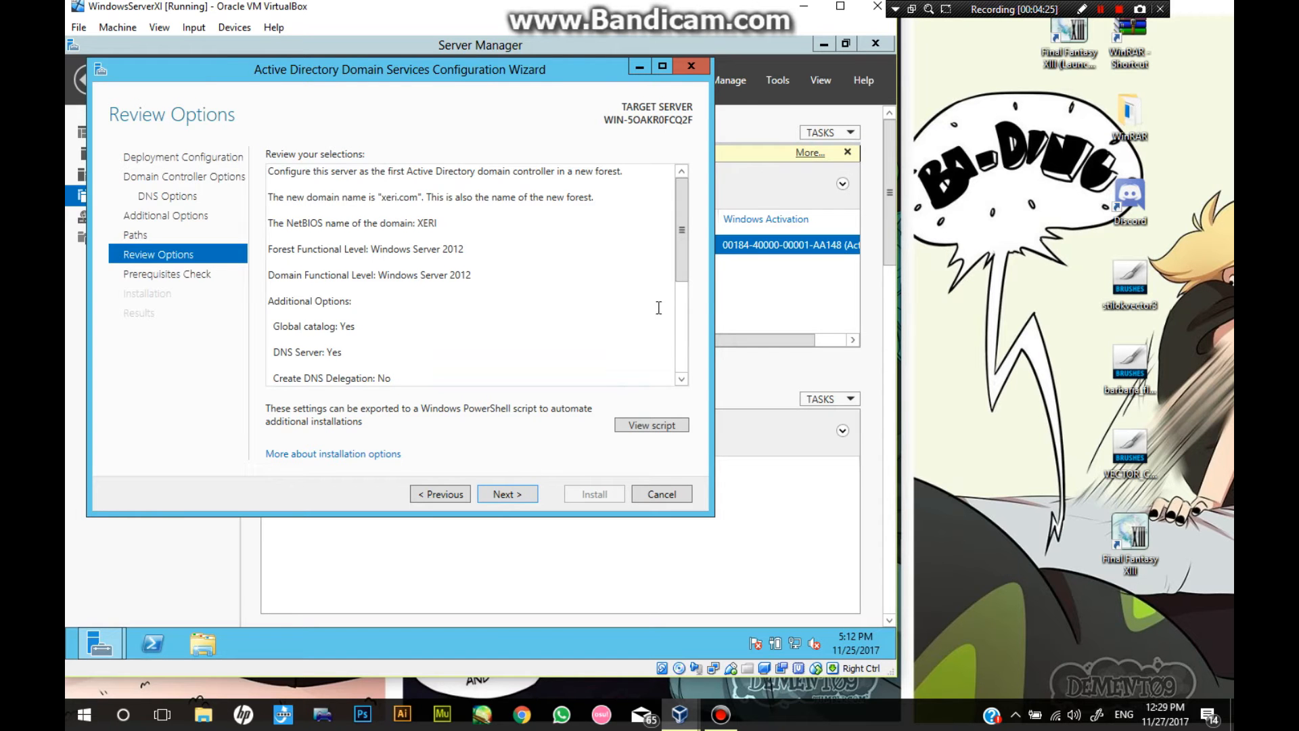
# Review the domain controller selections through the prerequisites check and start the installation
pyautogui.moveTo(676, 269); pyautogui.dragTo(660, 387)
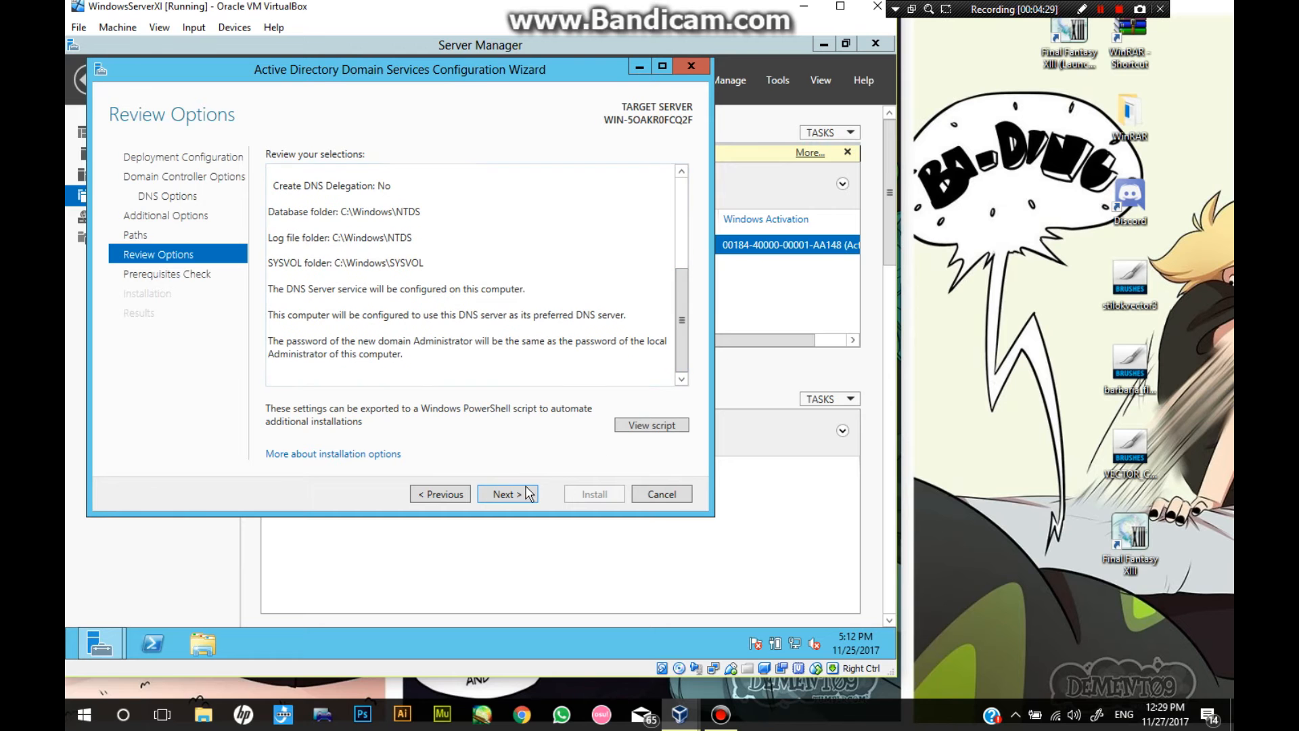
pyautogui.click(506, 496)
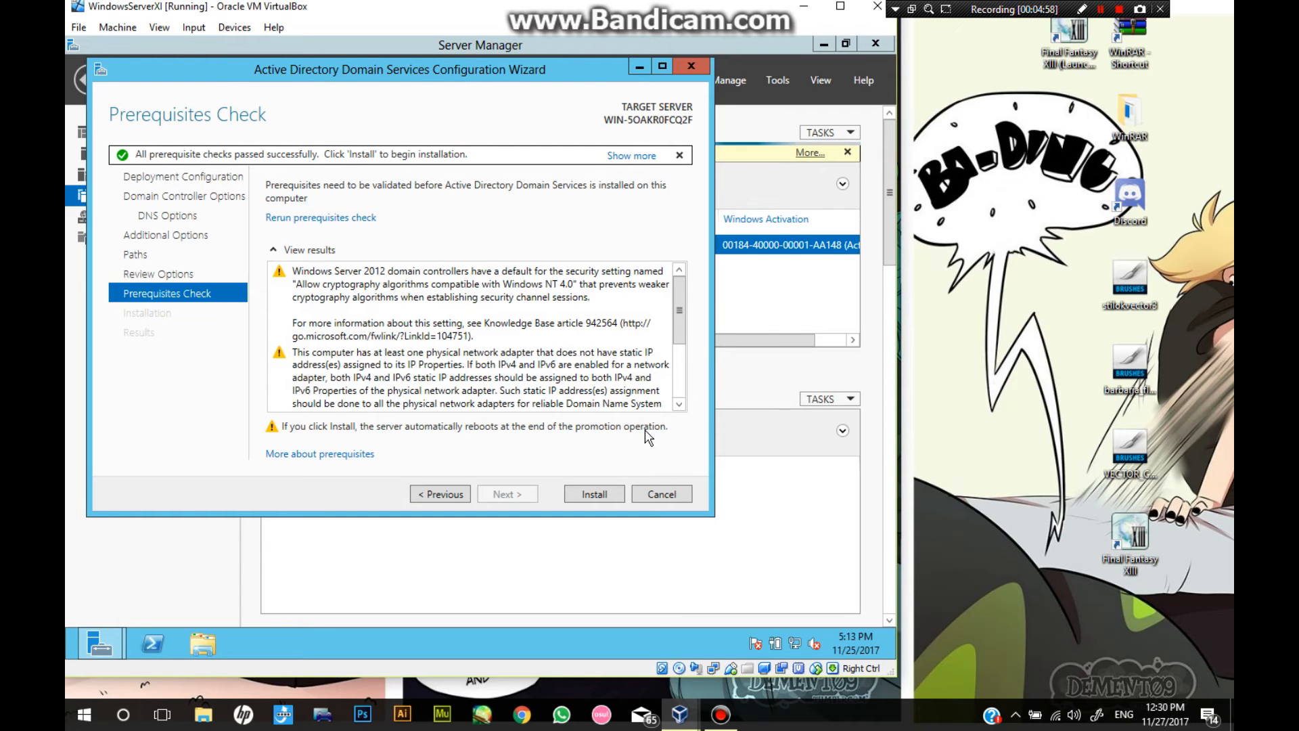
pyautogui.click(604, 491)
pyautogui.click(603, 489)
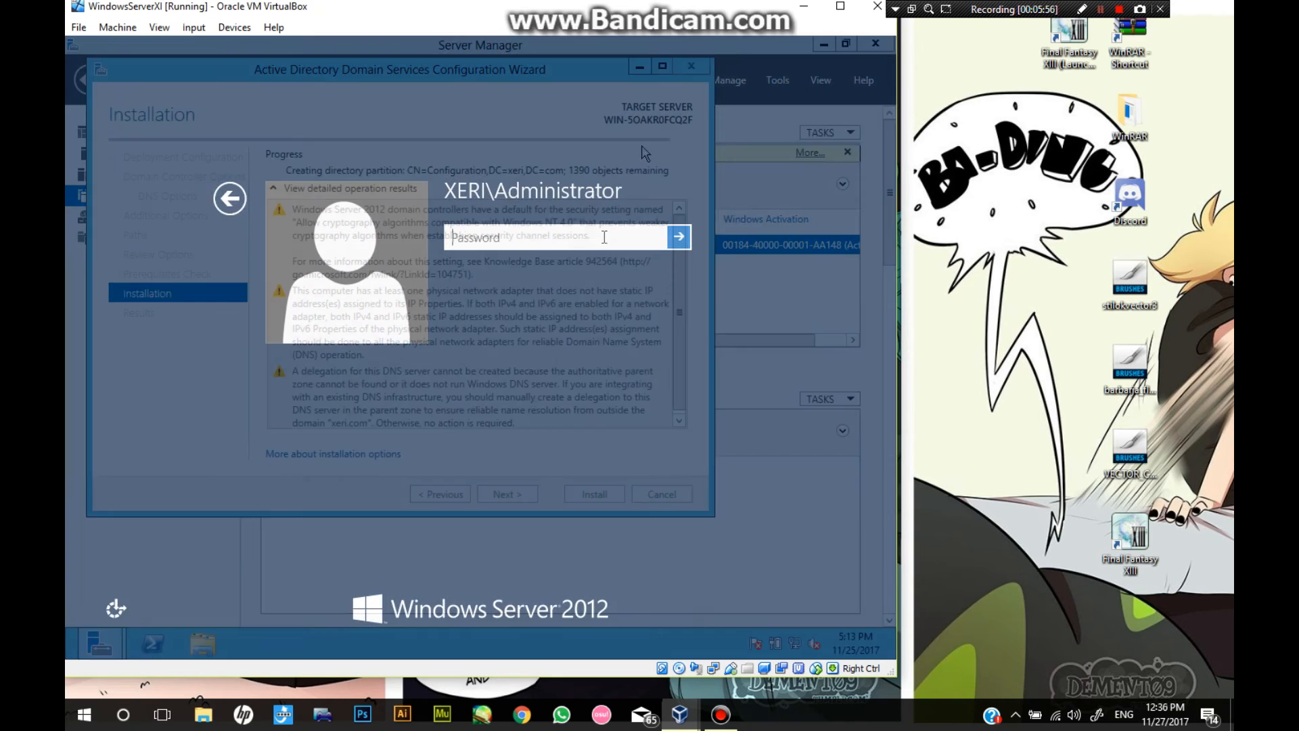
# Sign in to the XERI\Administrator account by entering the account password, retrying the entry if rejected
pyautogui.write('●●●●●●●●●')
pyautogui.press('Return')
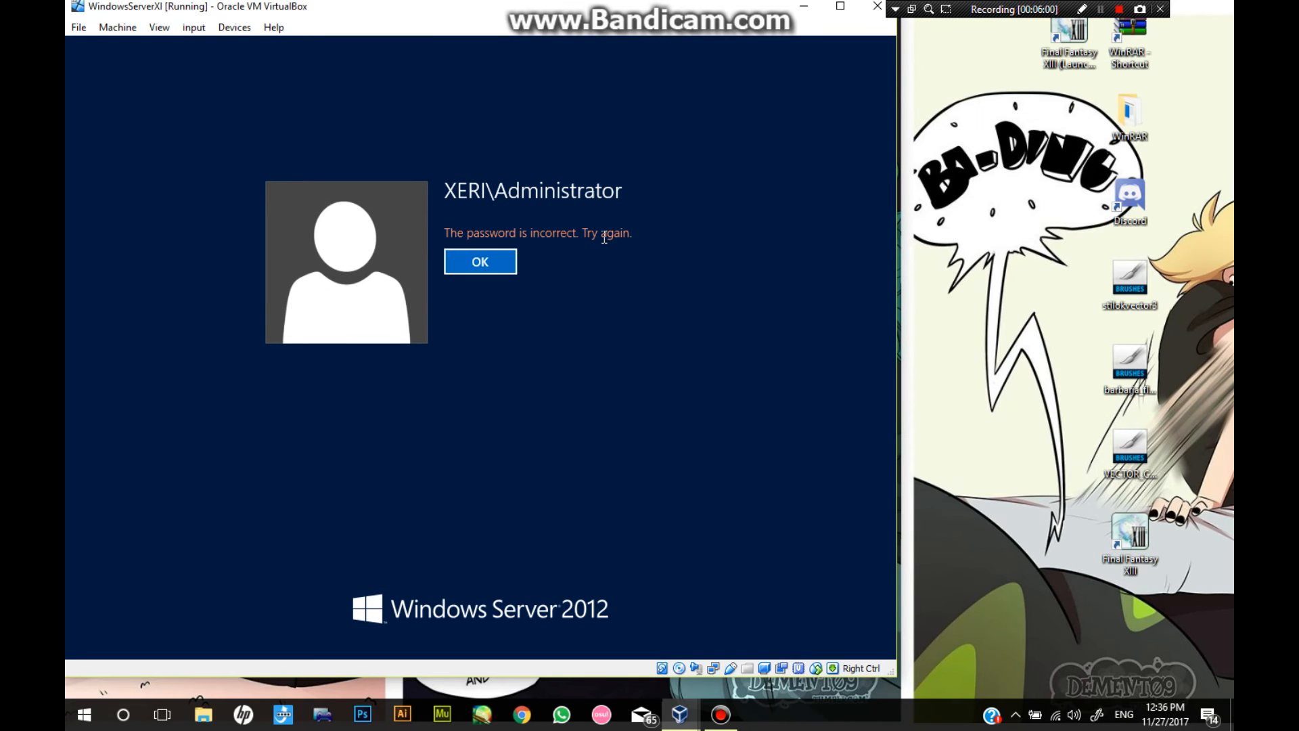
pyautogui.press('Return')
pyautogui.write('●')
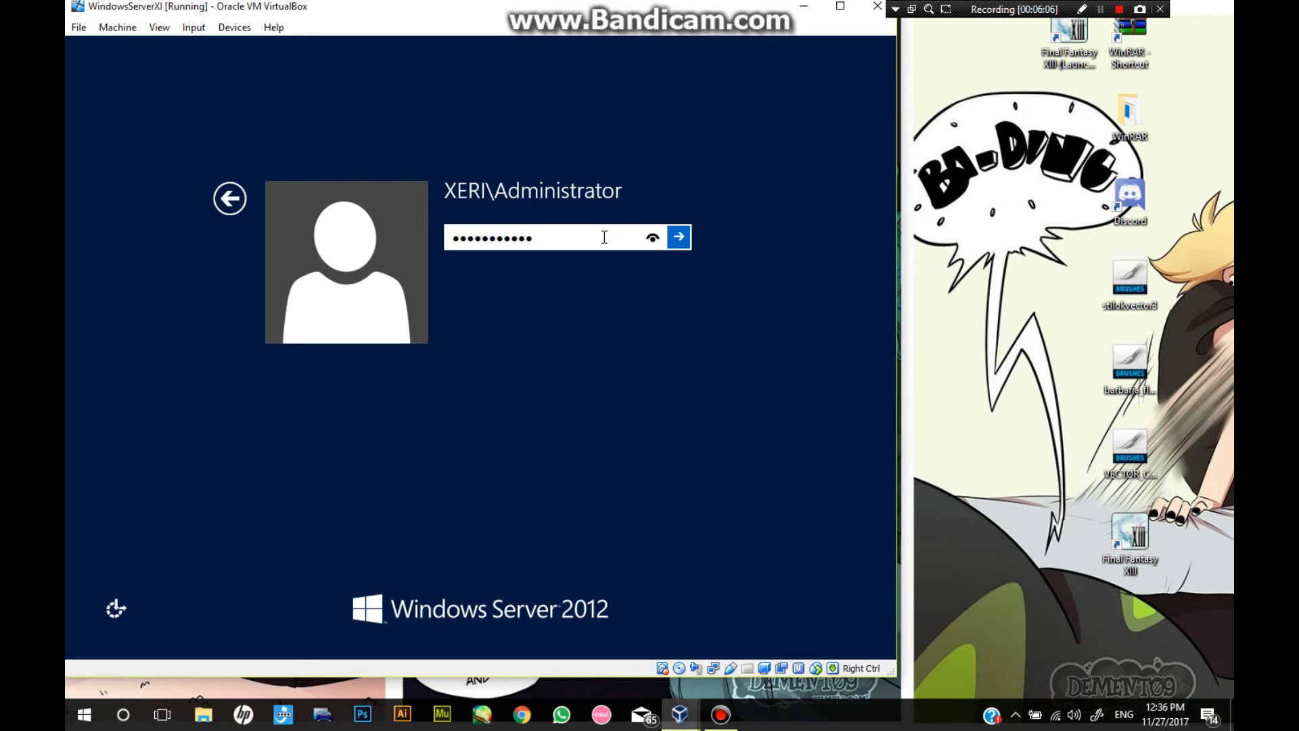
pyautogui.press('Return')
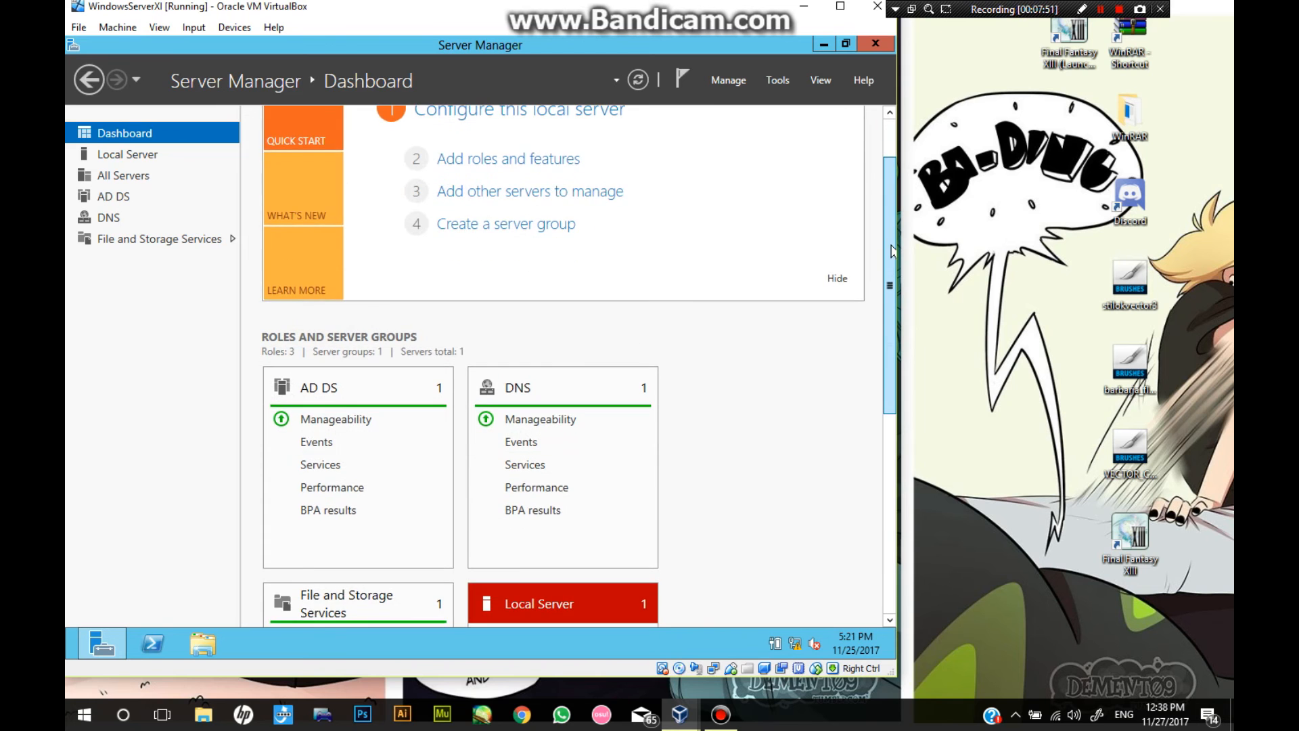
# Review the AD DS, DNS, File and Storage Services, Local Server and All Servers tiles on the dashboard
pyautogui.scroll(-3, 890, 227)
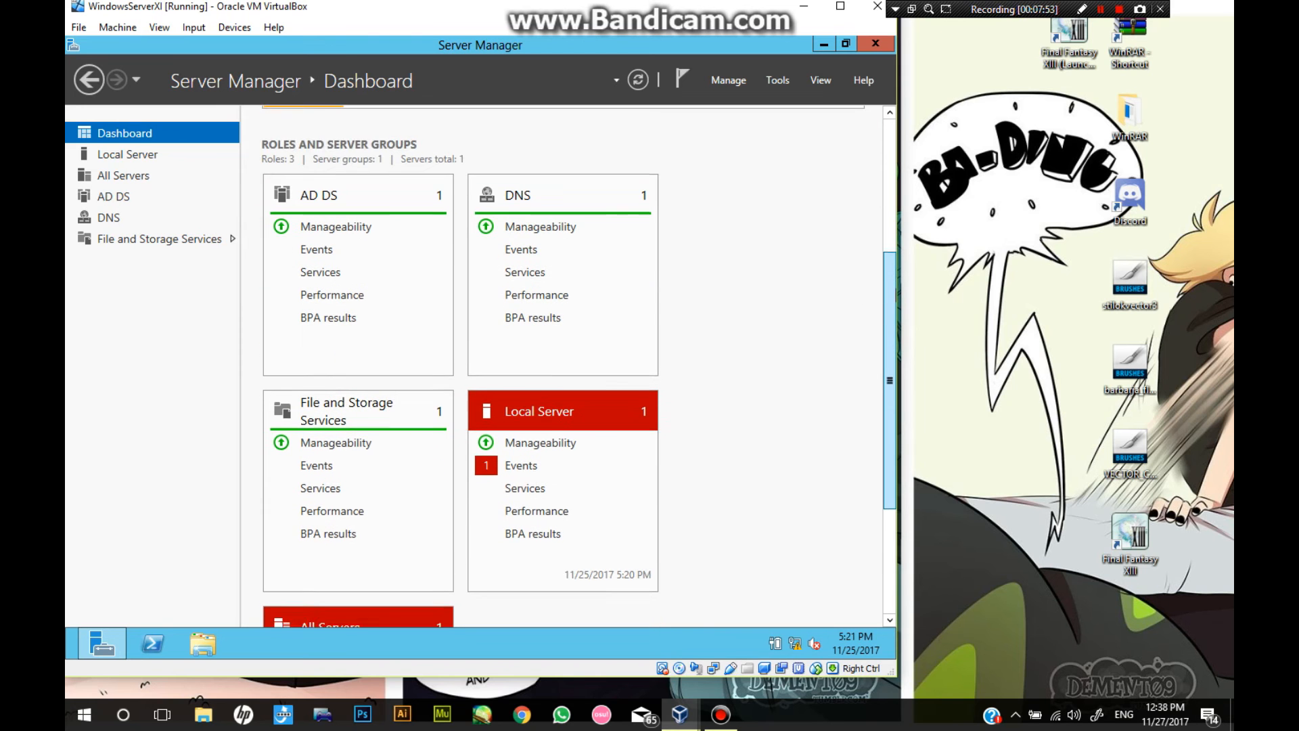
pyautogui.scroll(-2, 574, 368)
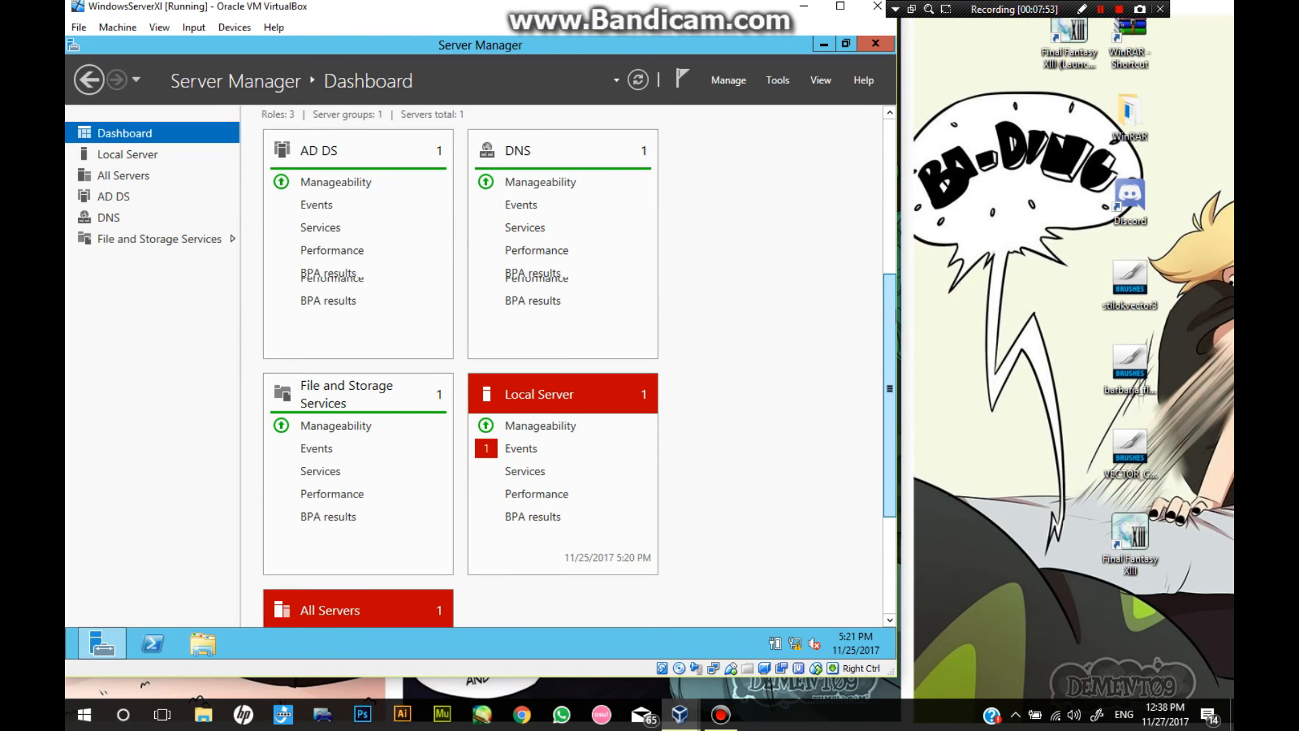
pyautogui.scroll(-3, 894, 428)
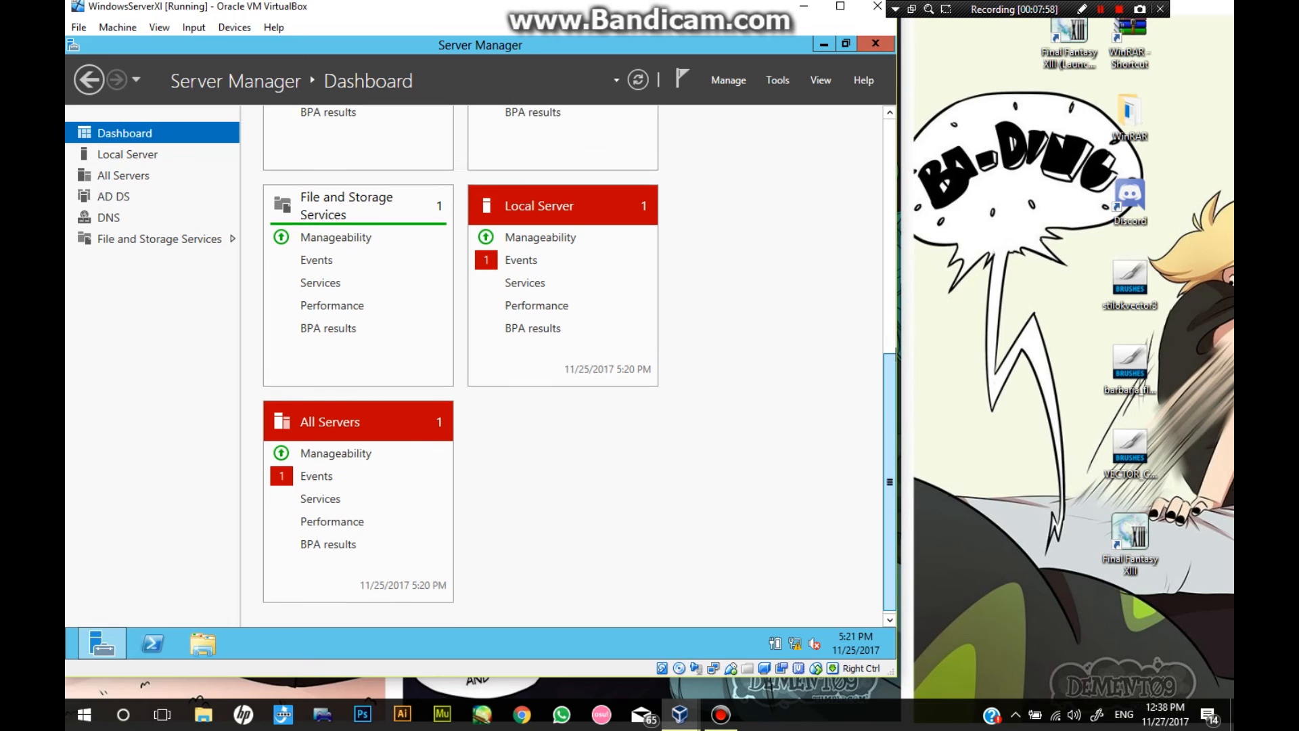
pyautogui.scroll(4, 575, 365)
pyautogui.scroll(2, 574, 365)
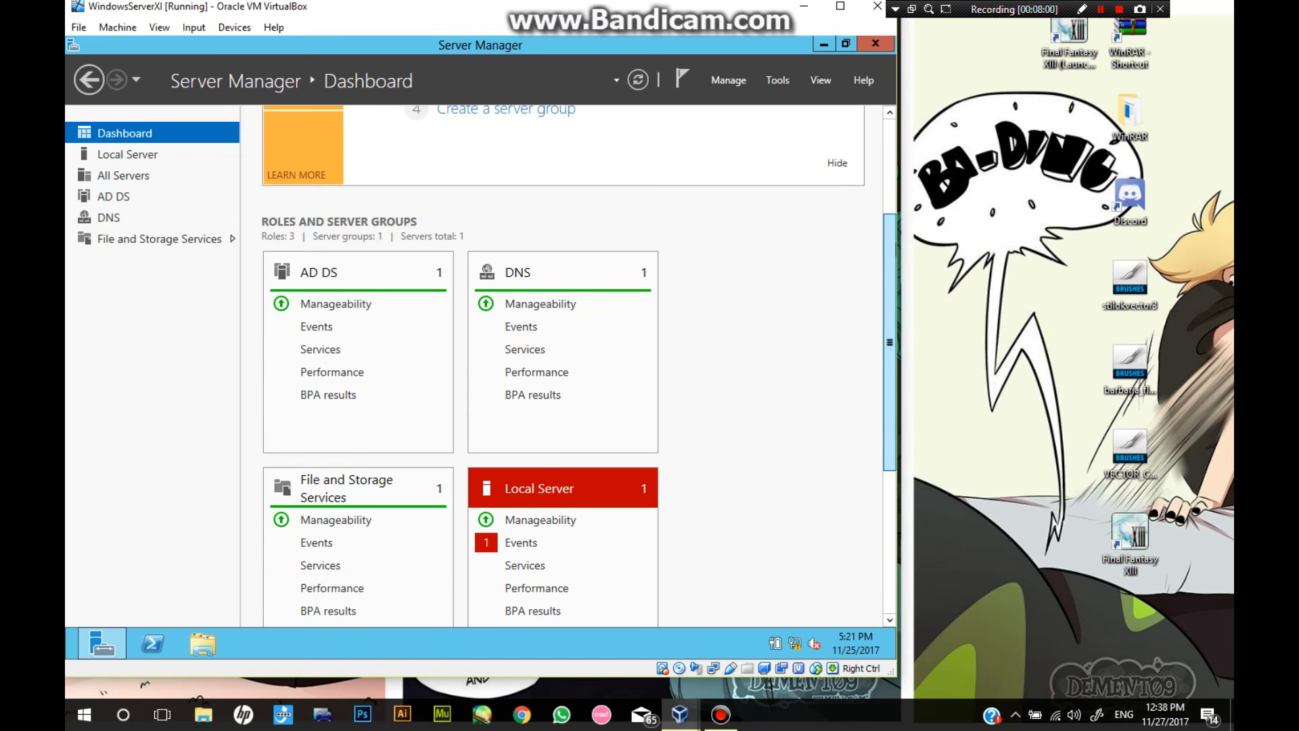
pyautogui.scroll(-1, 812, 348)
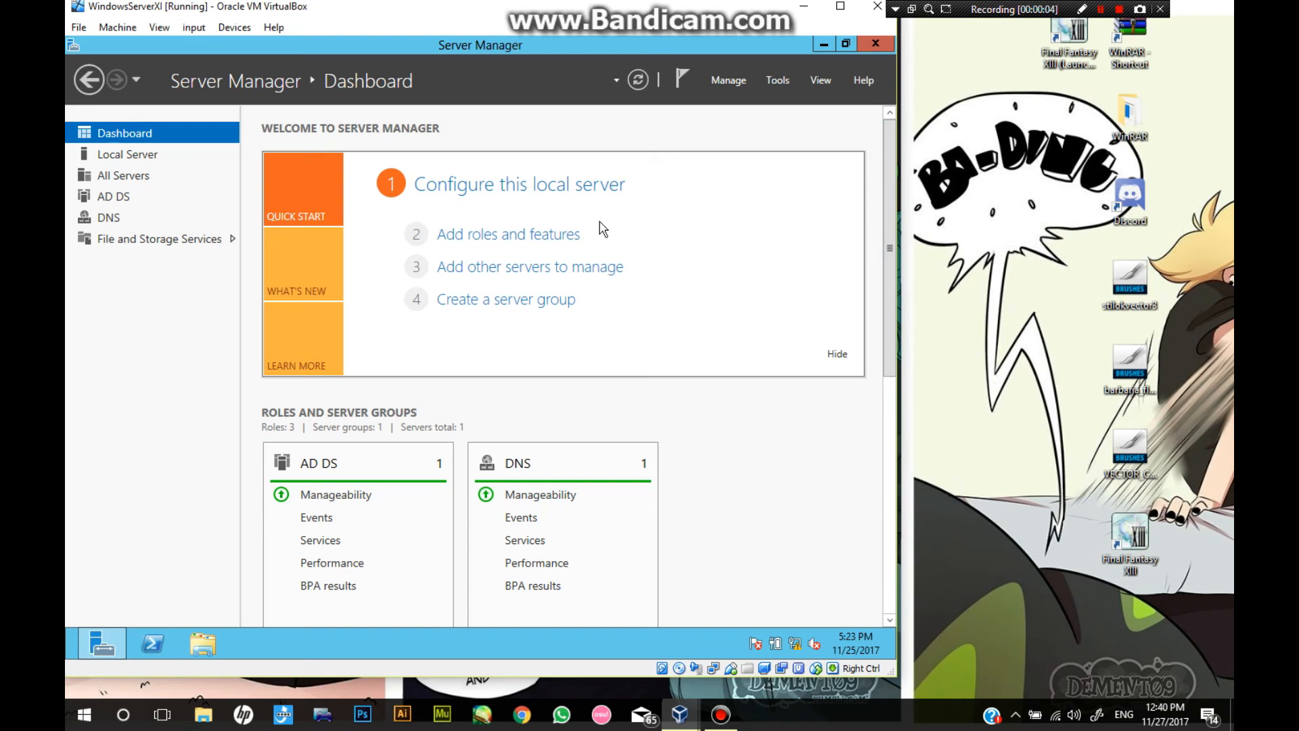
# Start adding roles with a role-based or feature-based installation on the xeri.com server from the server pool
pyautogui.click(533, 241)
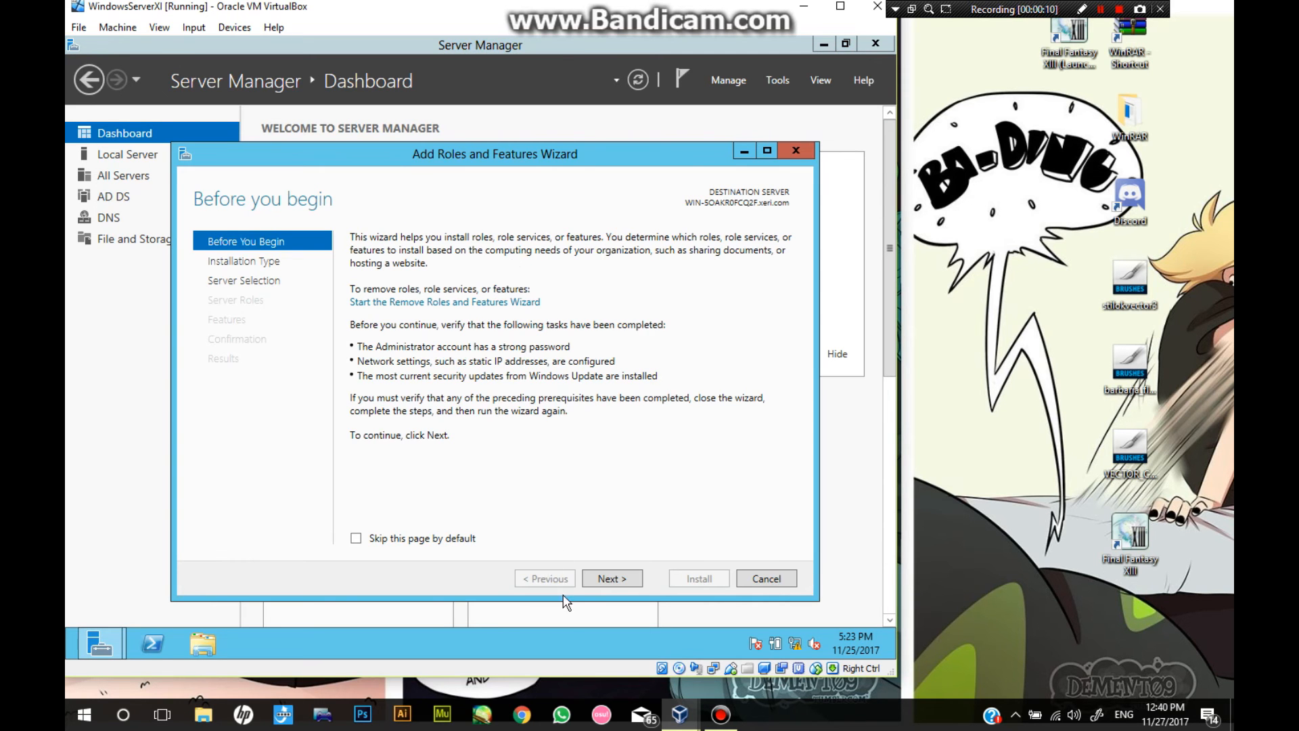
pyautogui.click(604, 578)
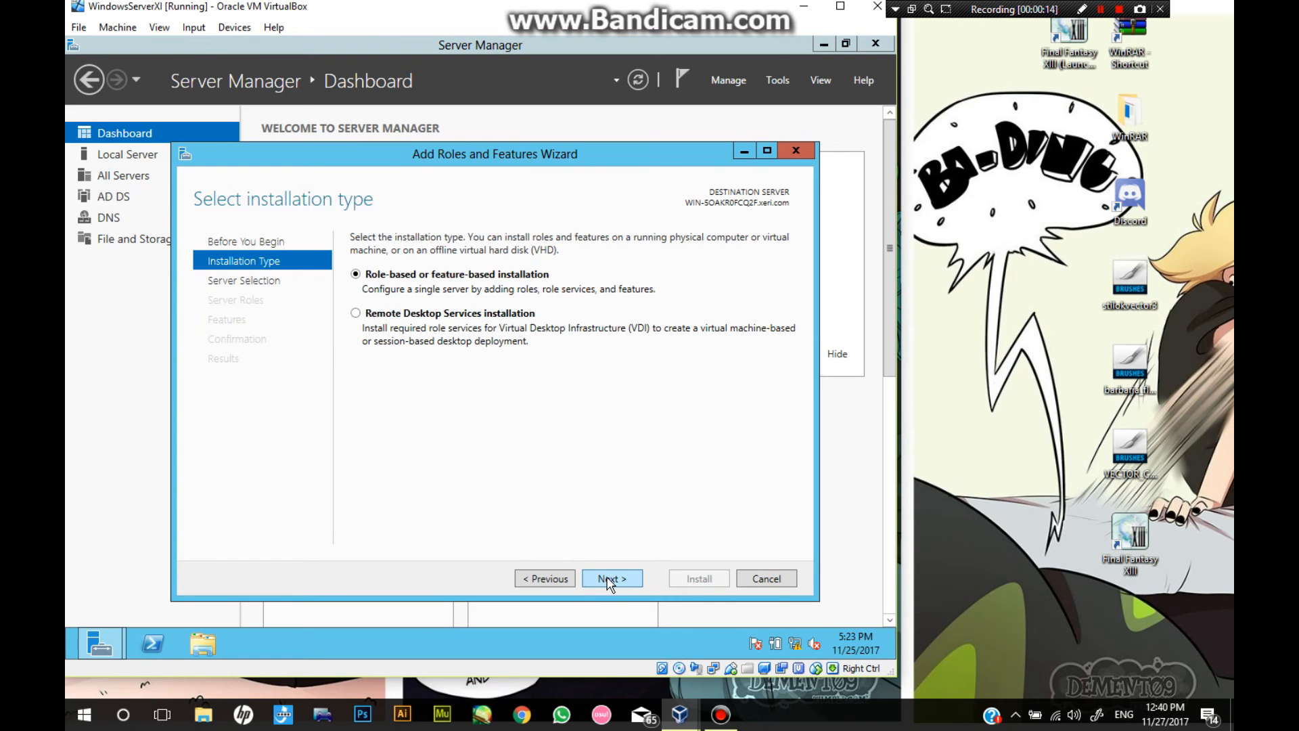
pyautogui.click(606, 573)
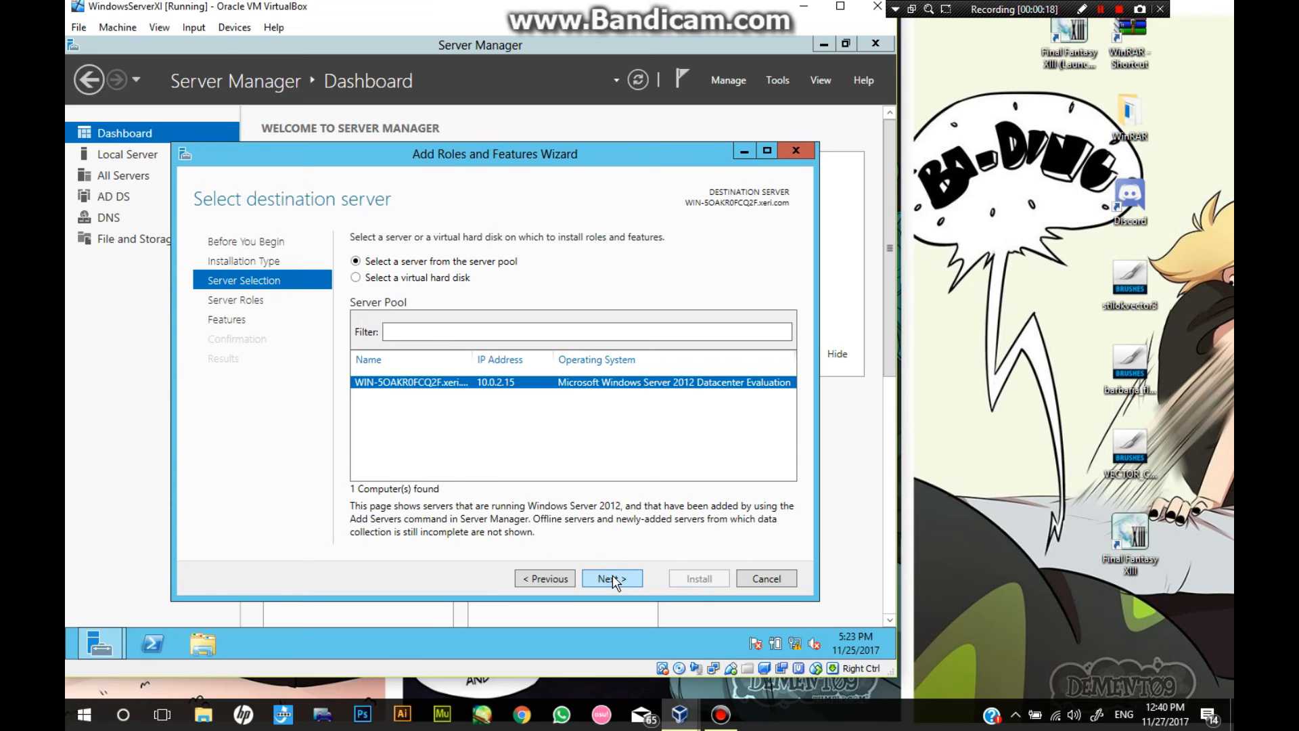
pyautogui.click(612, 576)
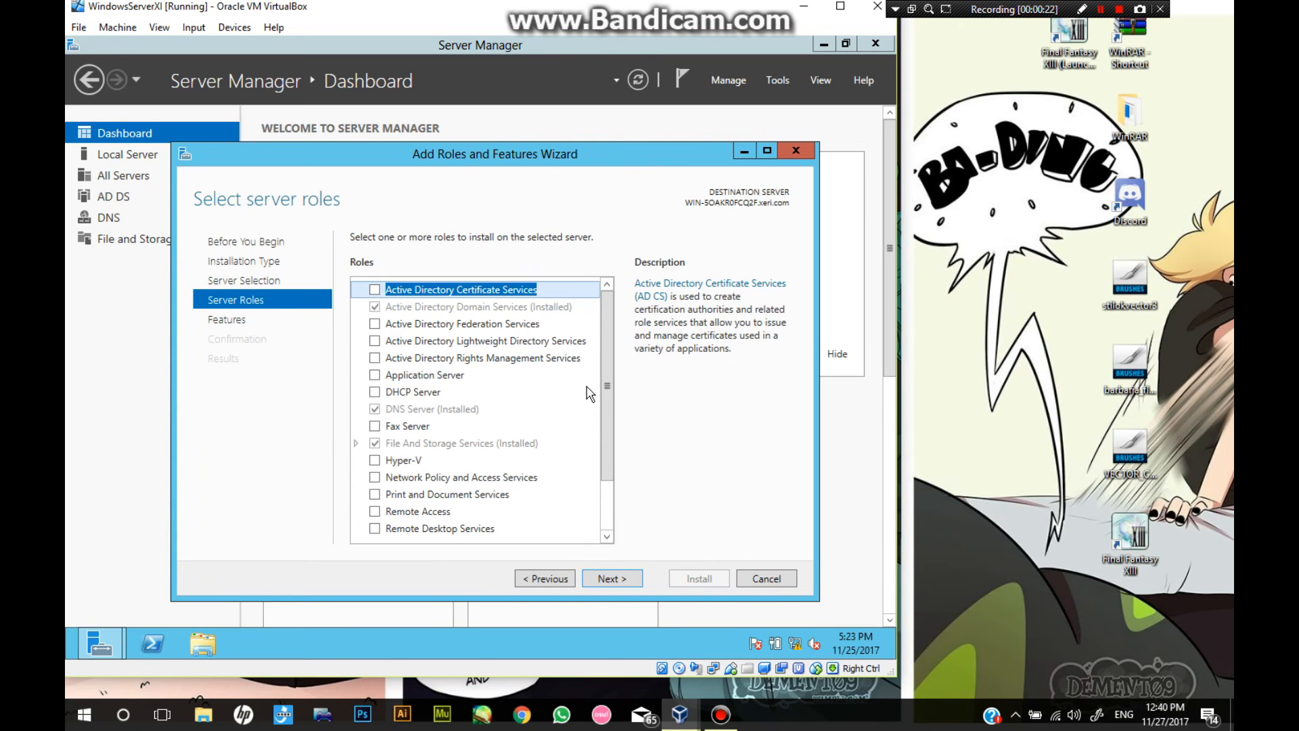
# Select the DHCP Server role with its required management tools and continue despite the static IP validation warning
pyautogui.click(375, 393)
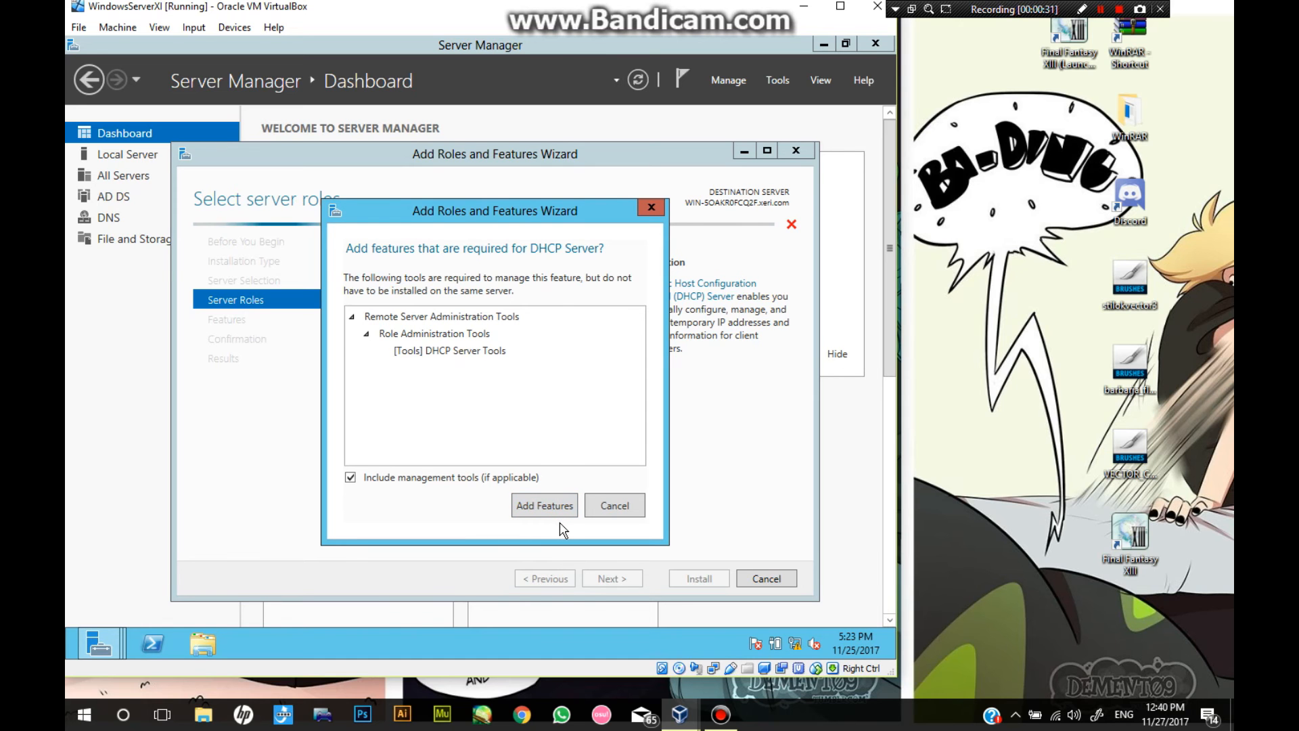
pyautogui.click(545, 506)
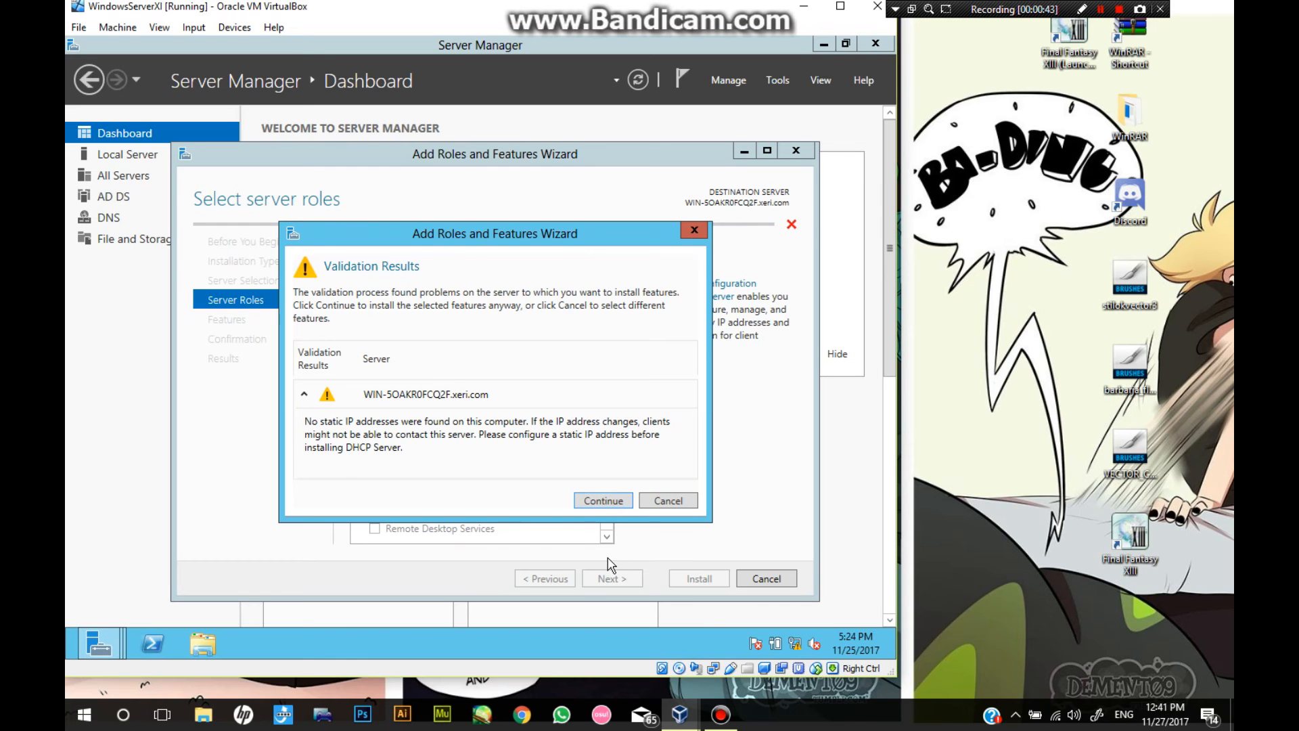
pyautogui.click(603, 502)
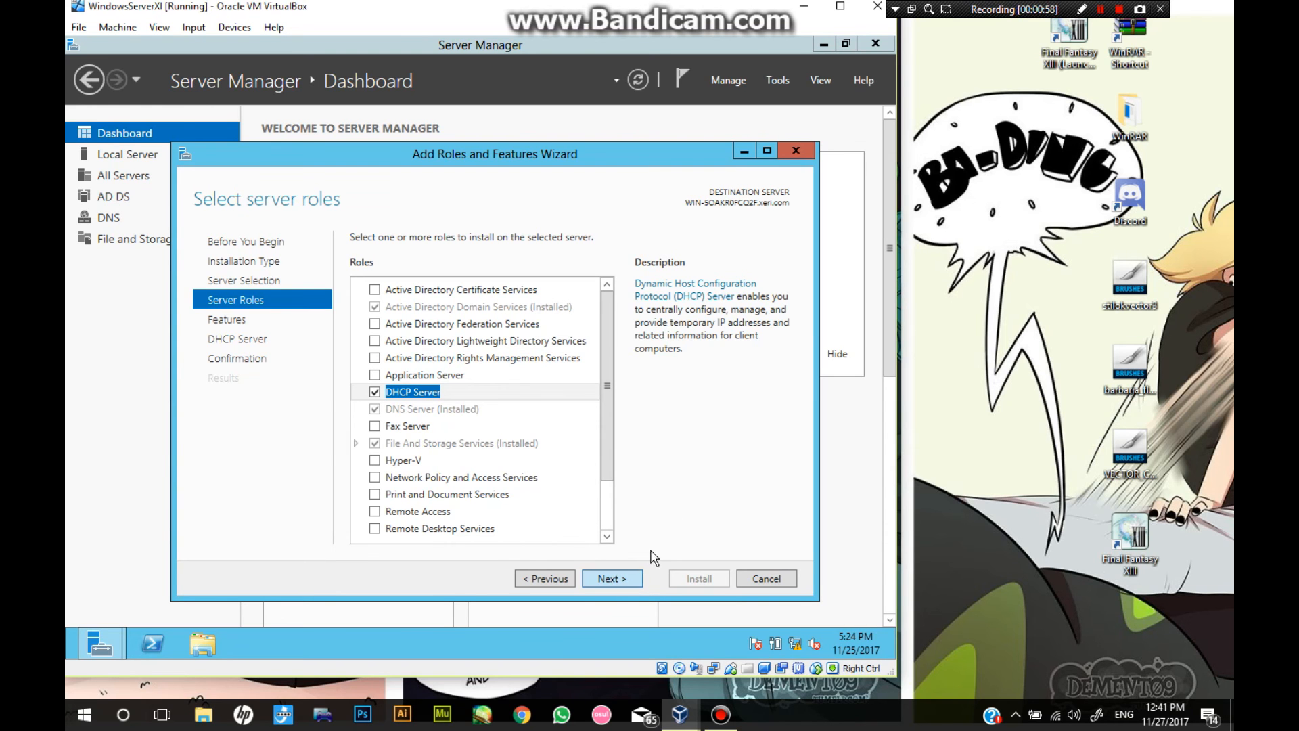
# Keep the default features, install the DHCP Server role without automatic restart, and close the wizard once installation finishes
pyautogui.click(641, 582)
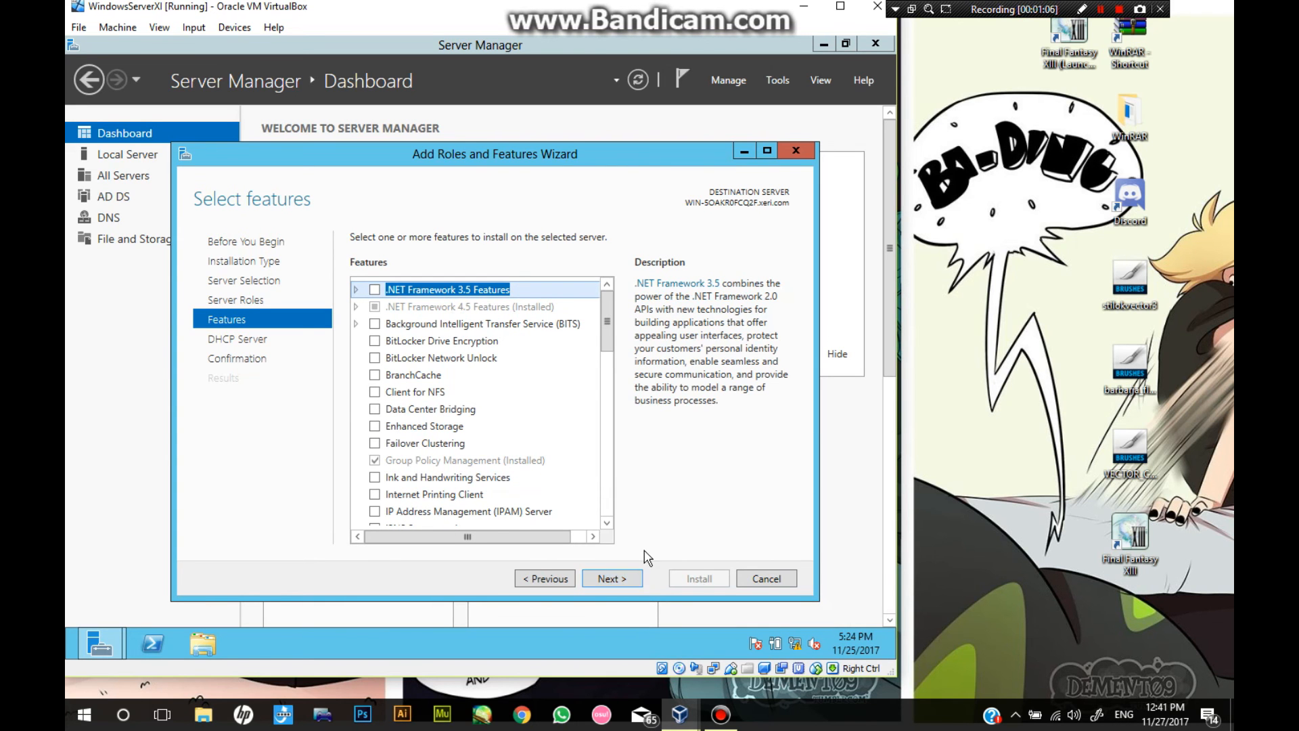
pyautogui.click(624, 583)
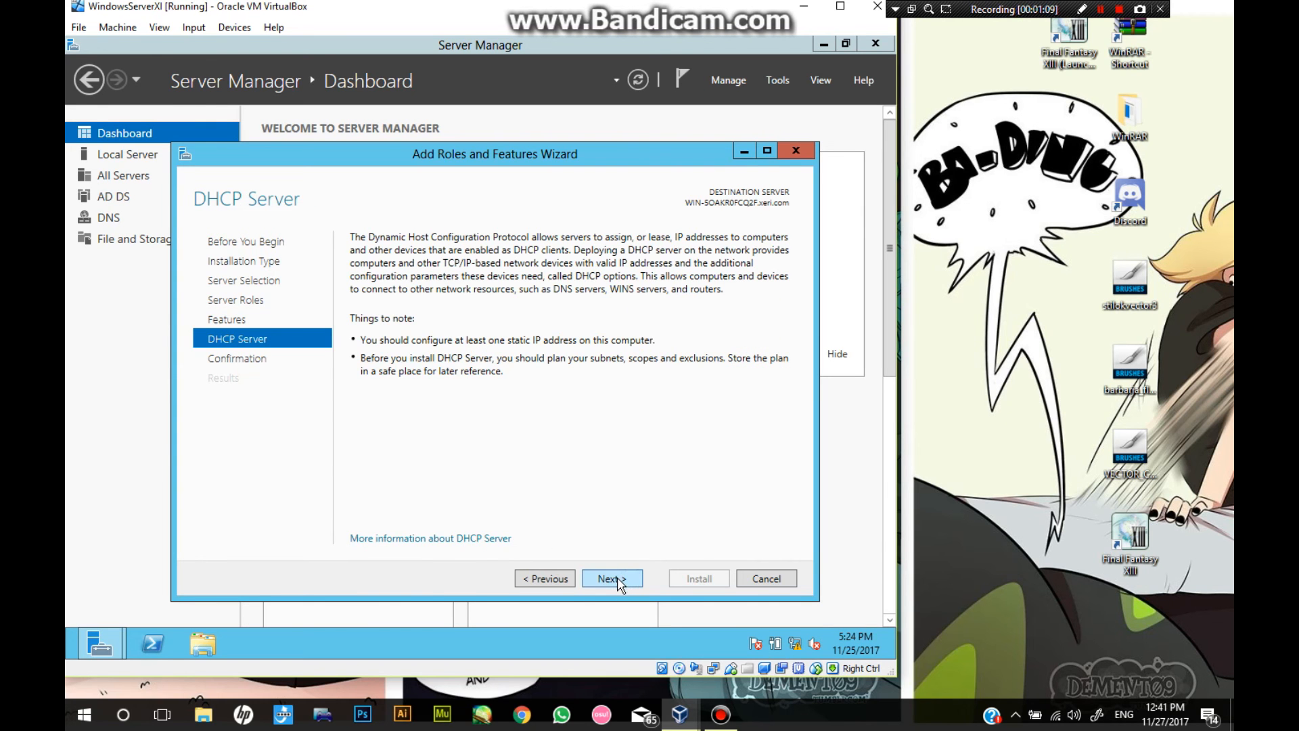
pyautogui.click(624, 579)
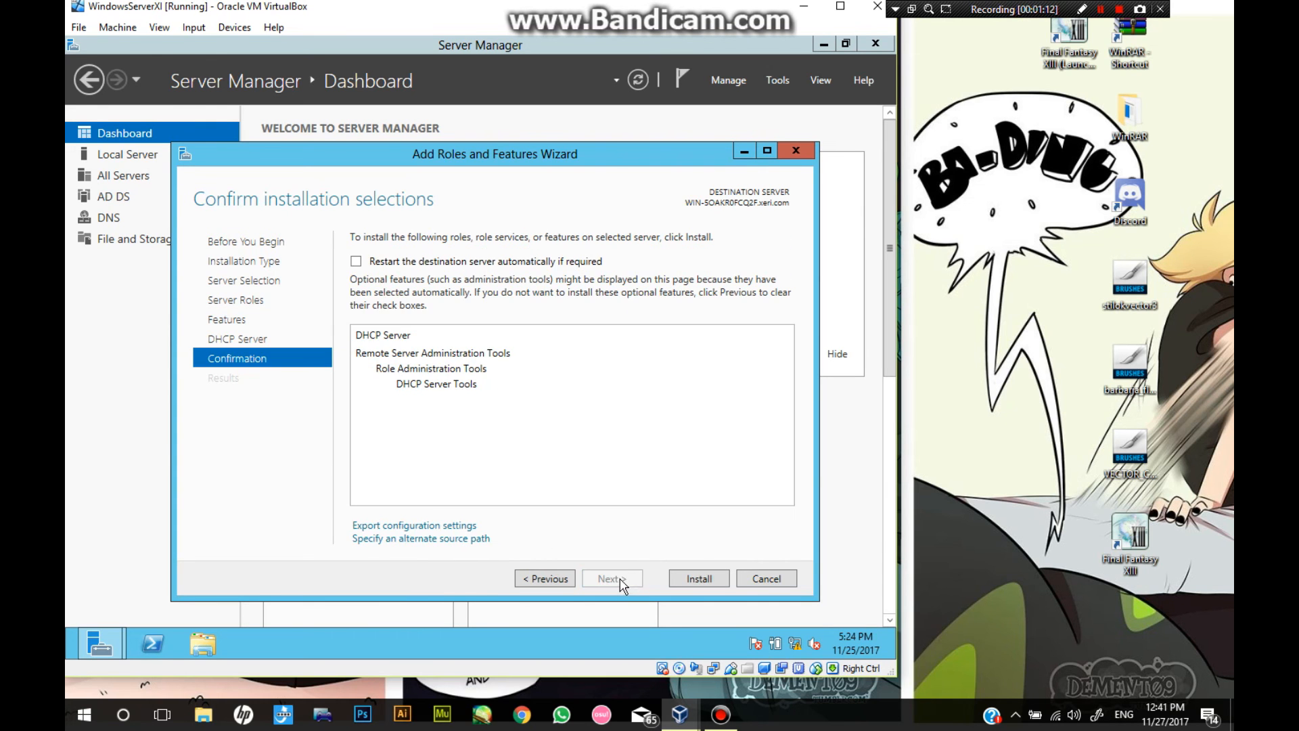
pyautogui.click(704, 579)
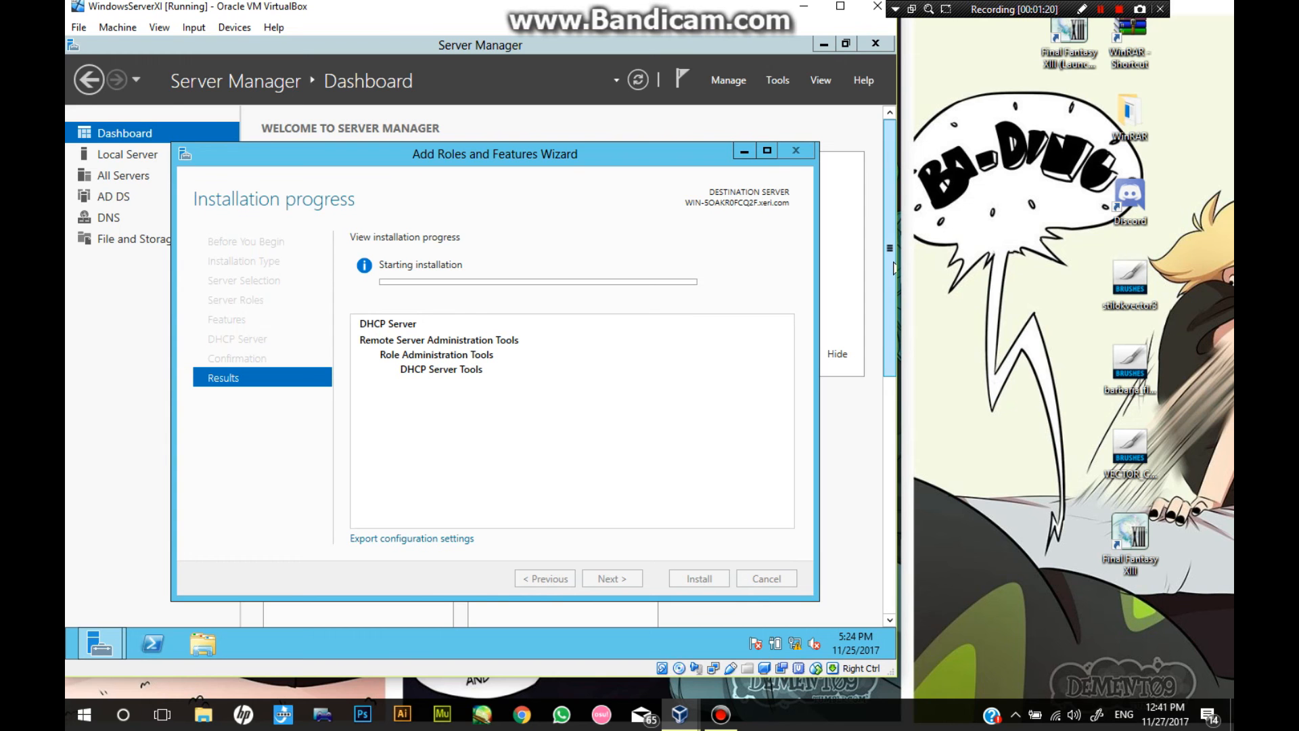
pyautogui.hotkey('shift', 'F12')
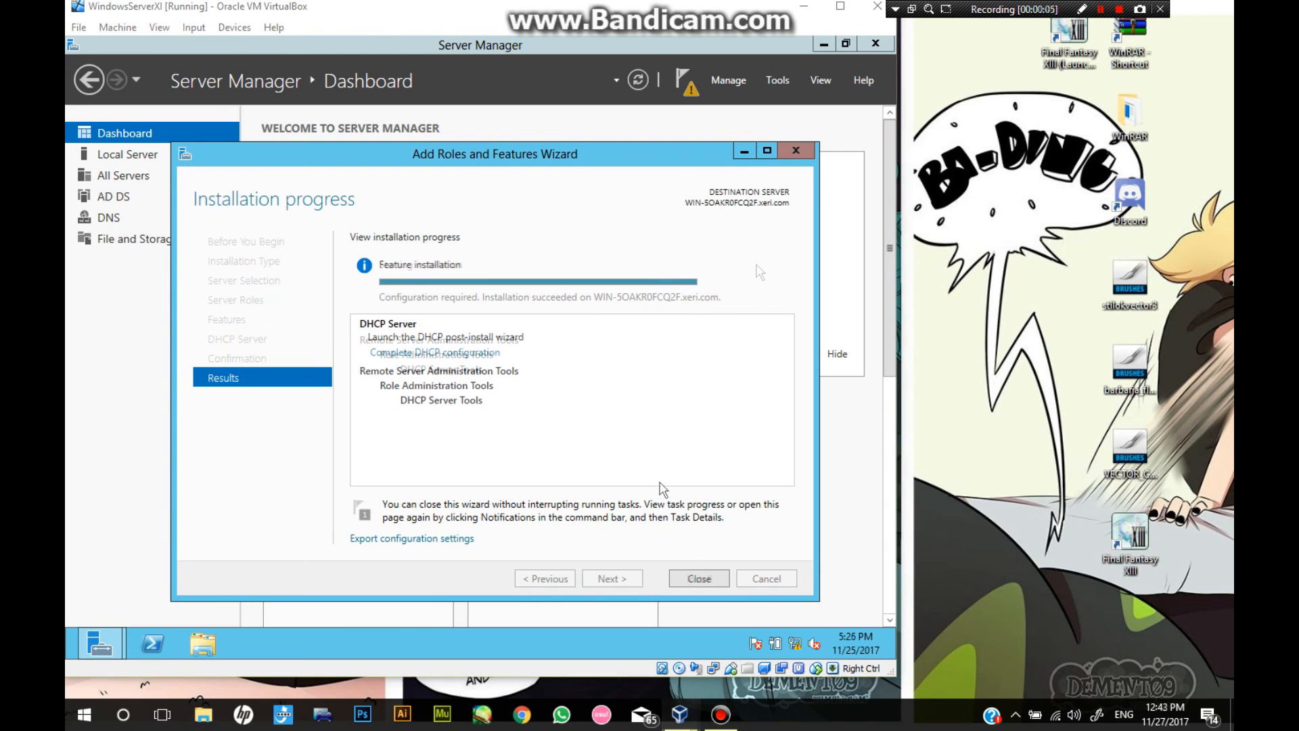
pyautogui.click(707, 578)
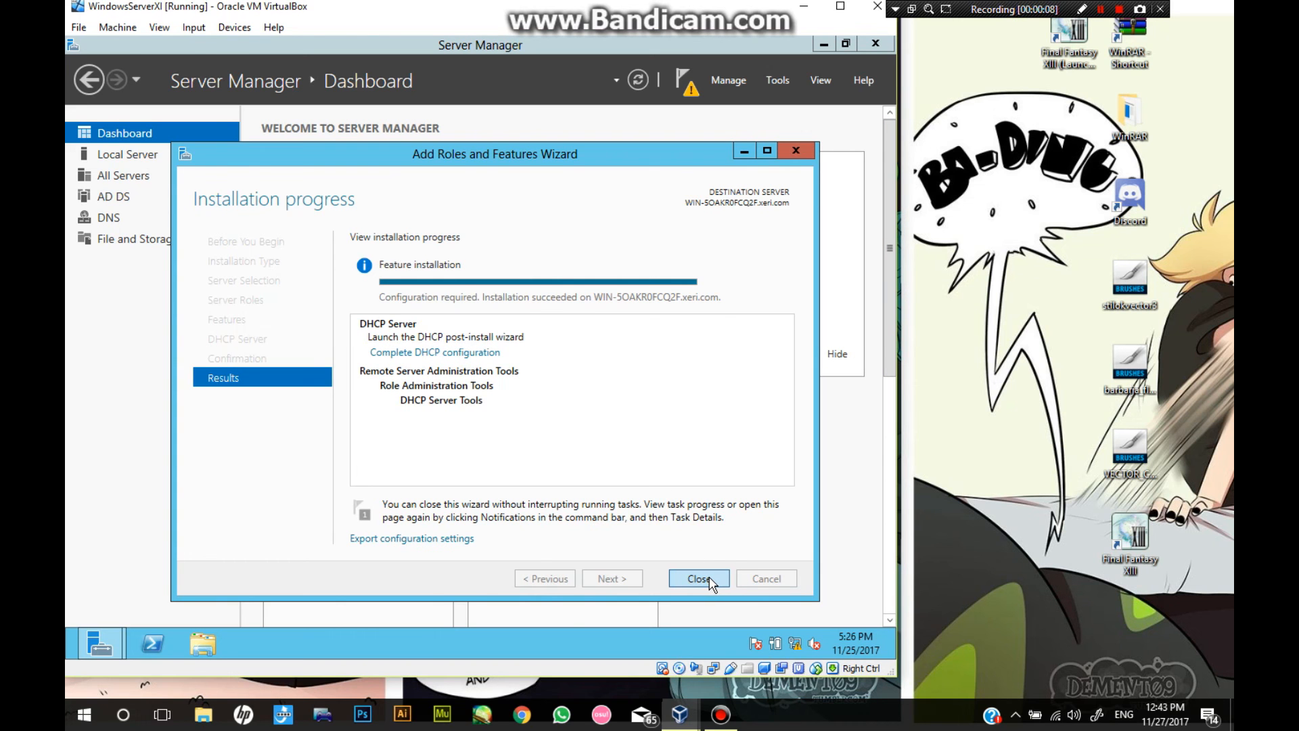
pyautogui.click(712, 583)
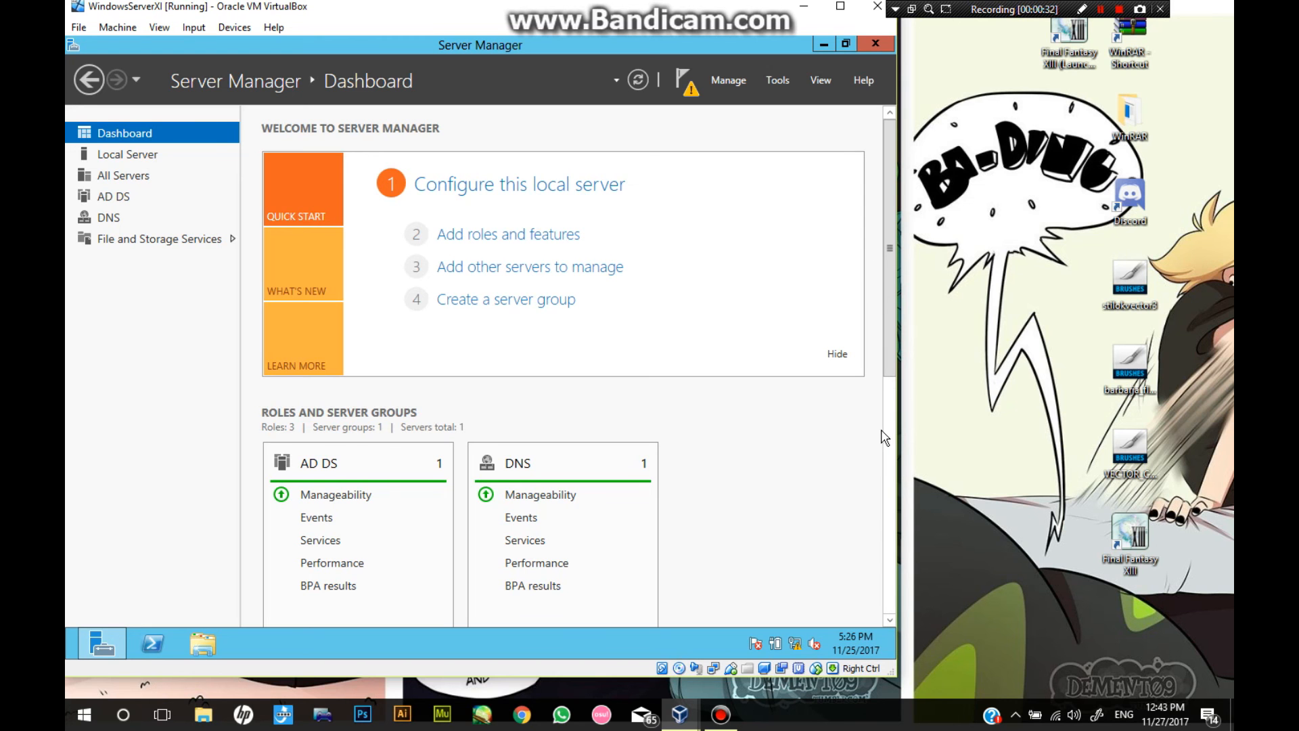
pyautogui.hotkey('shift', 'F12')
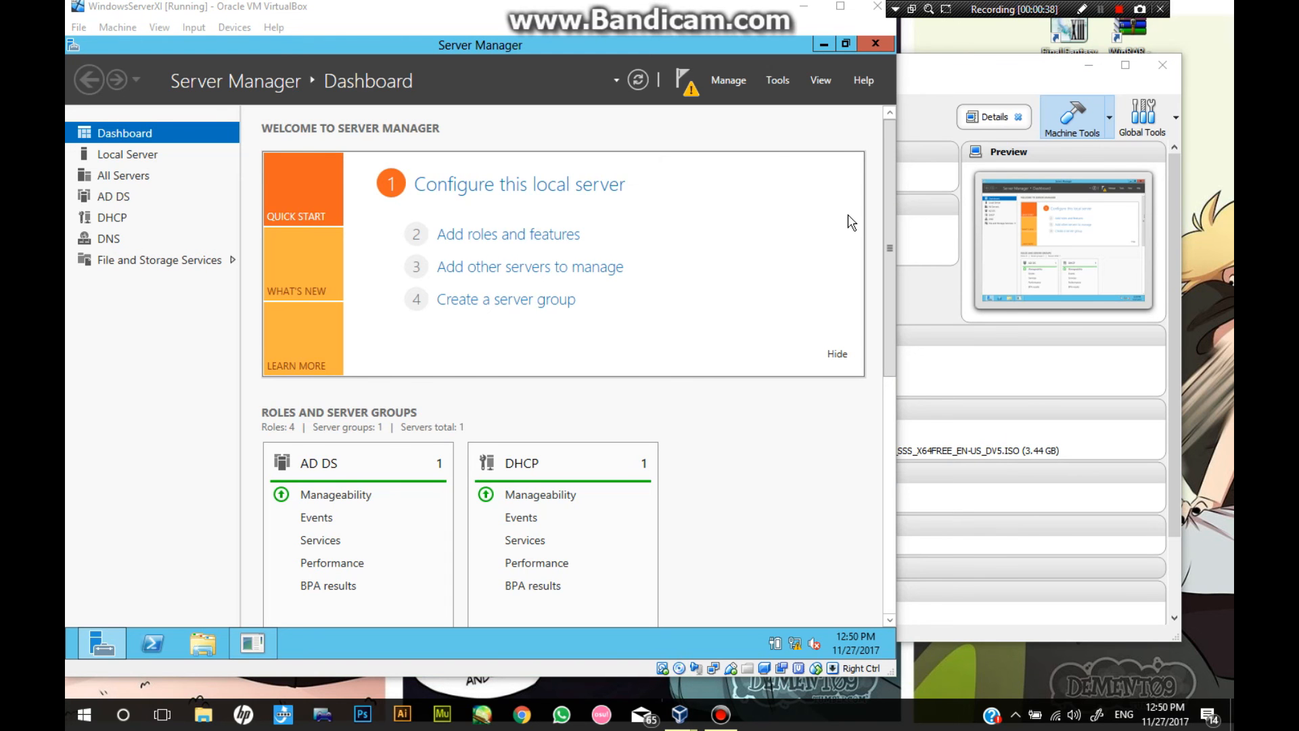
# Check the dashboard's roles and server groups for the newly installed DHCP role
pyautogui.click(887, 181)
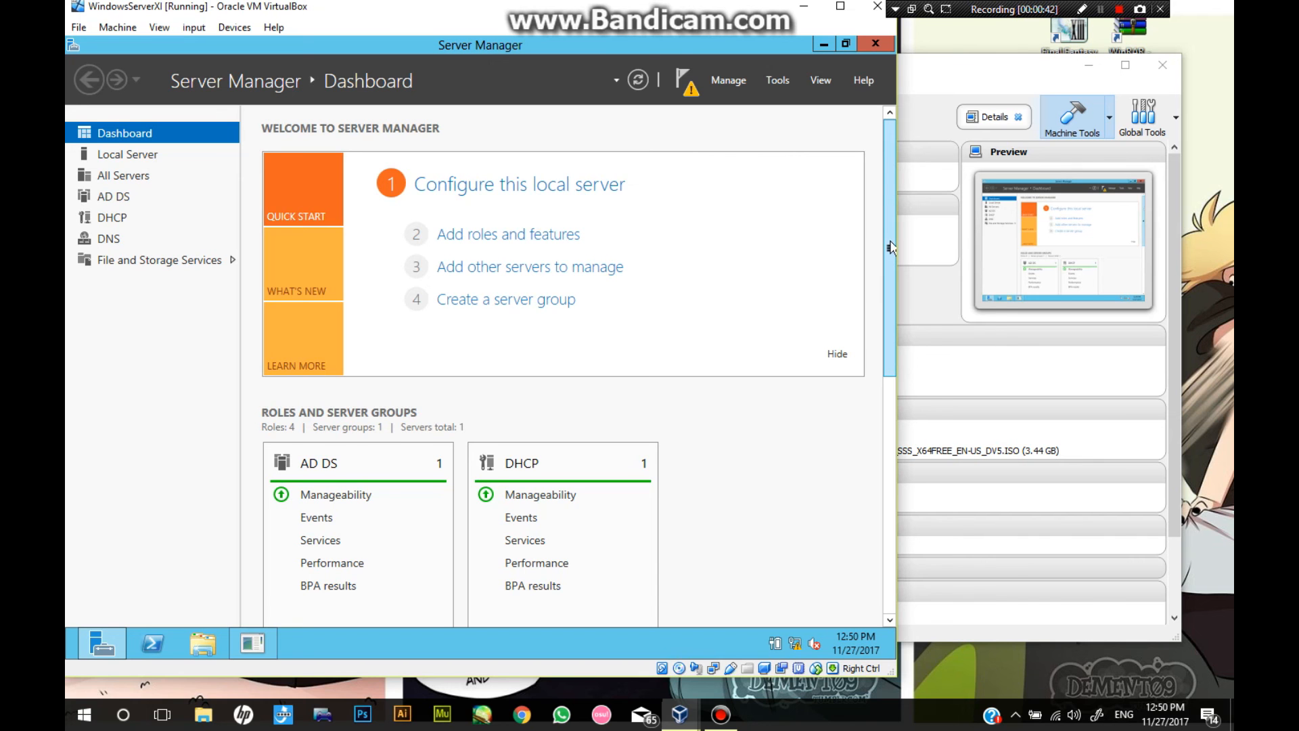
pyautogui.moveTo(888, 320); pyautogui.dragTo(889, 345)
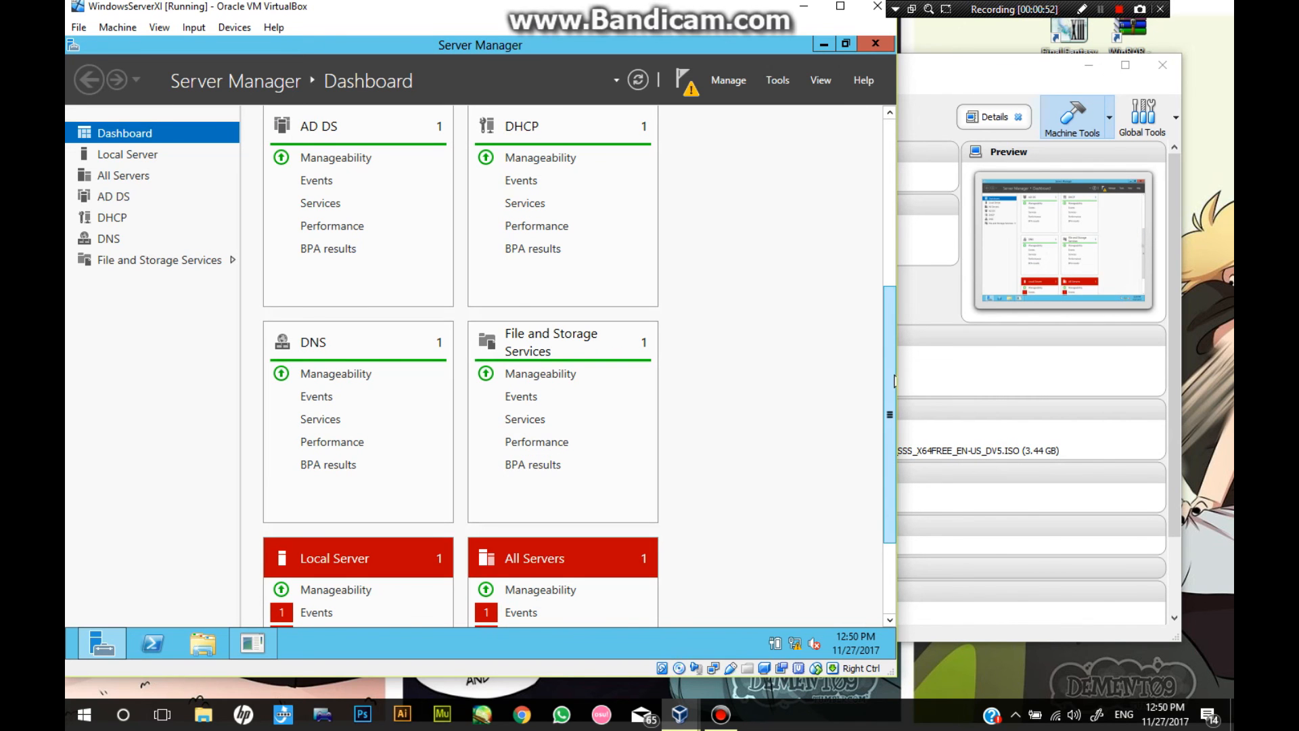
pyautogui.scroll(1, 887, 359)
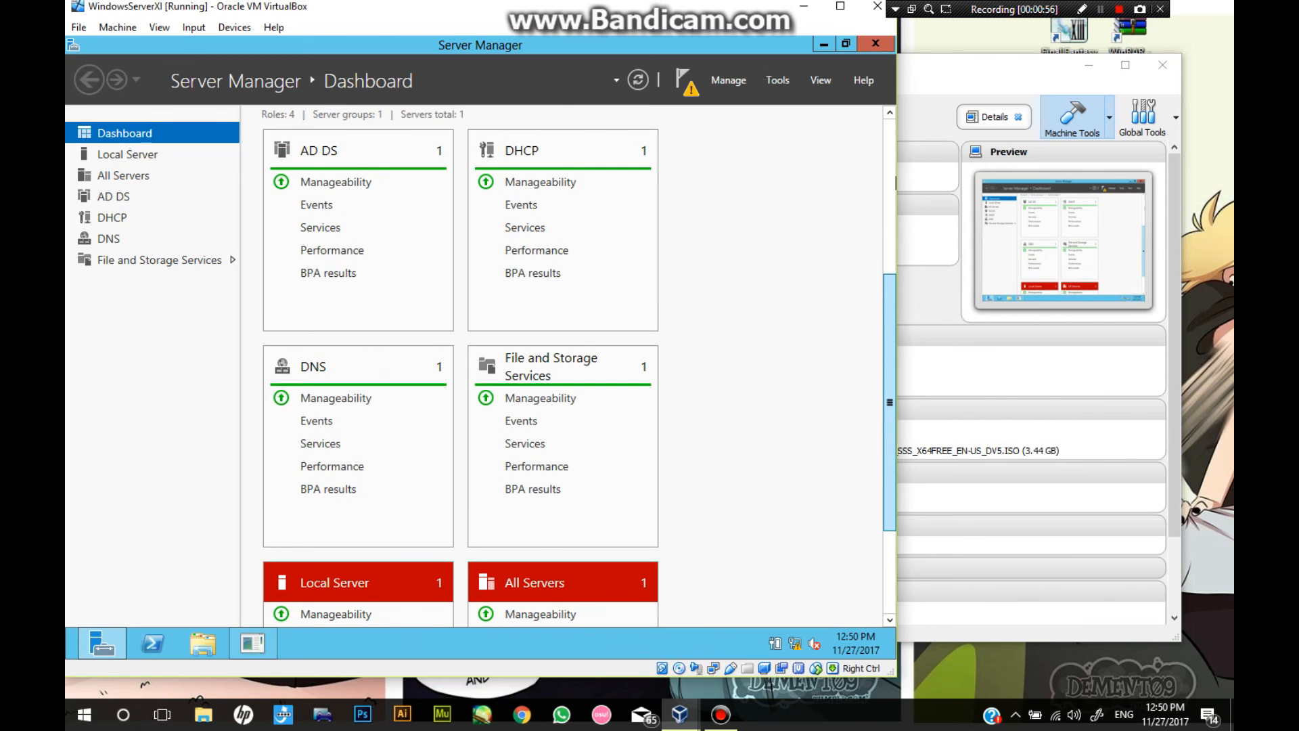
pyautogui.scroll(2, 887, 359)
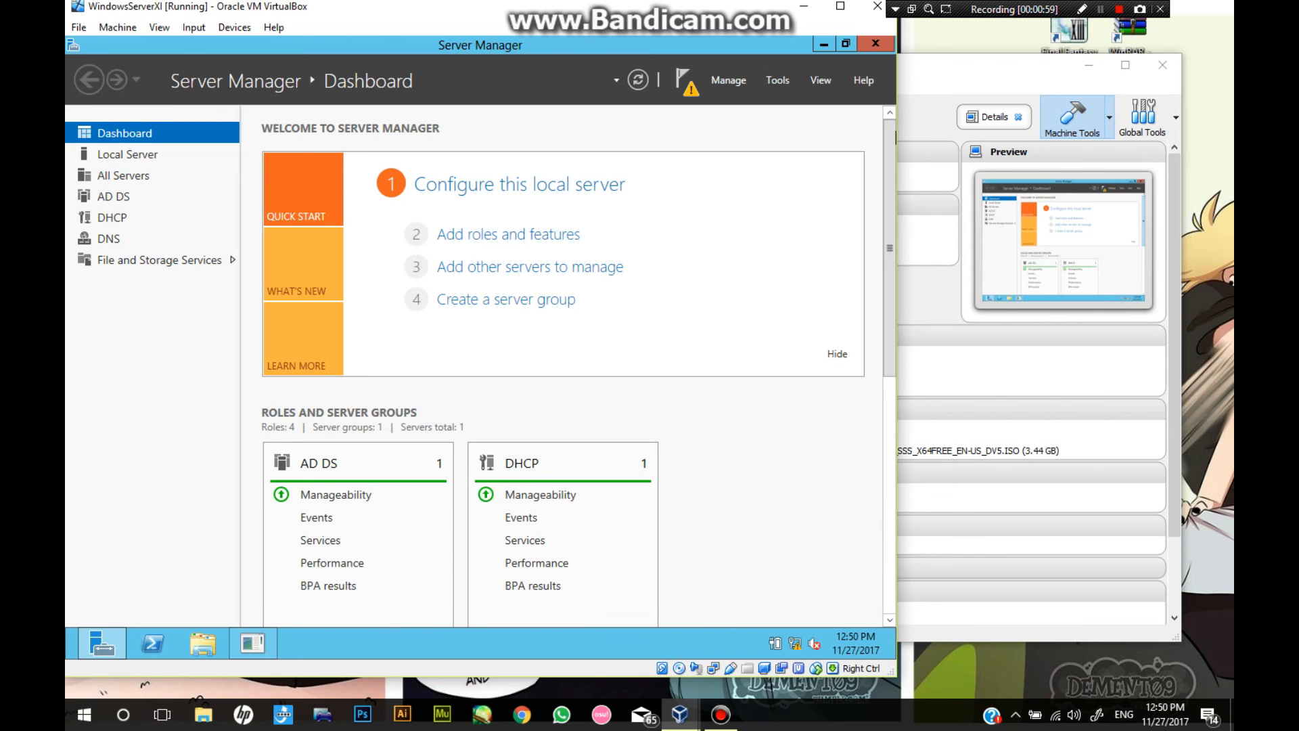